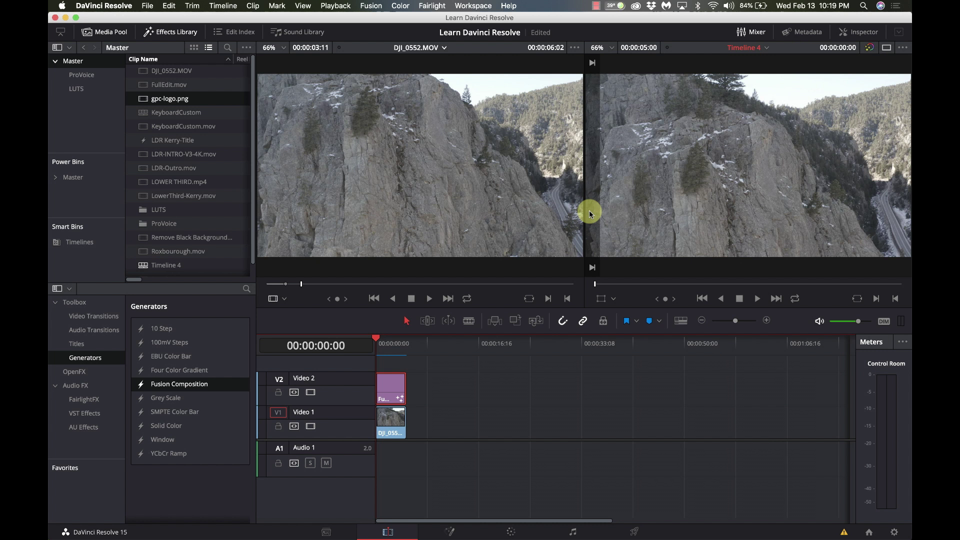
# Play back the finished logo lower third over the mountain clip in the timeline
pyautogui.press('space')
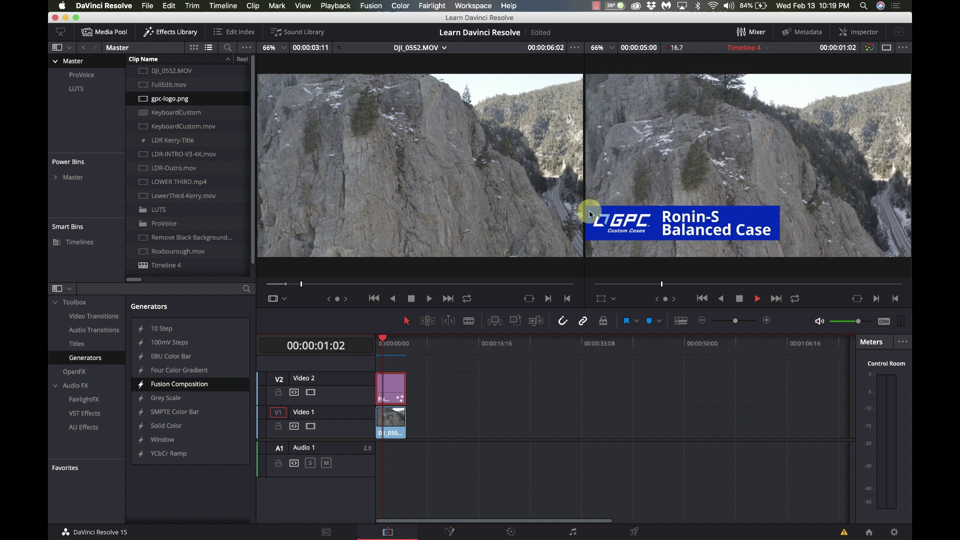
pyautogui.press('space')
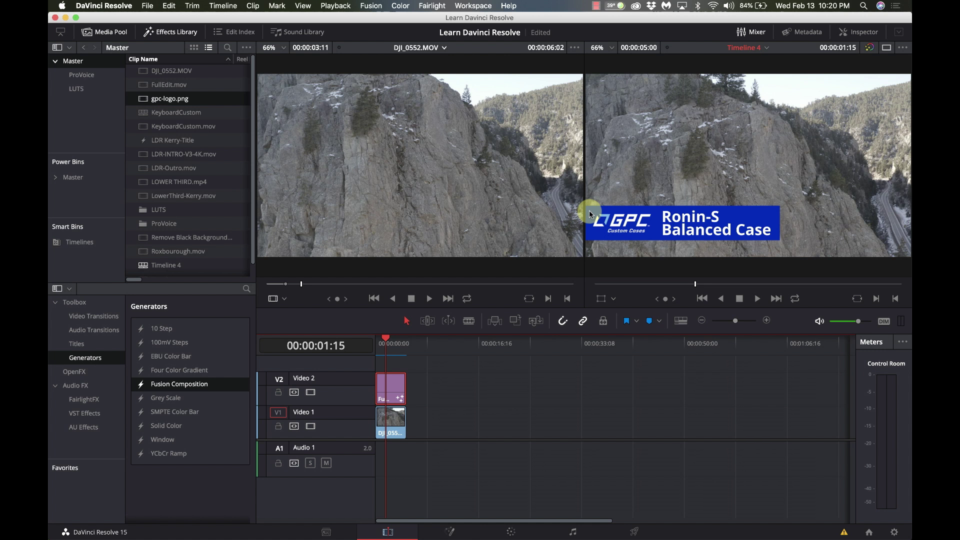
pyautogui.press('space')
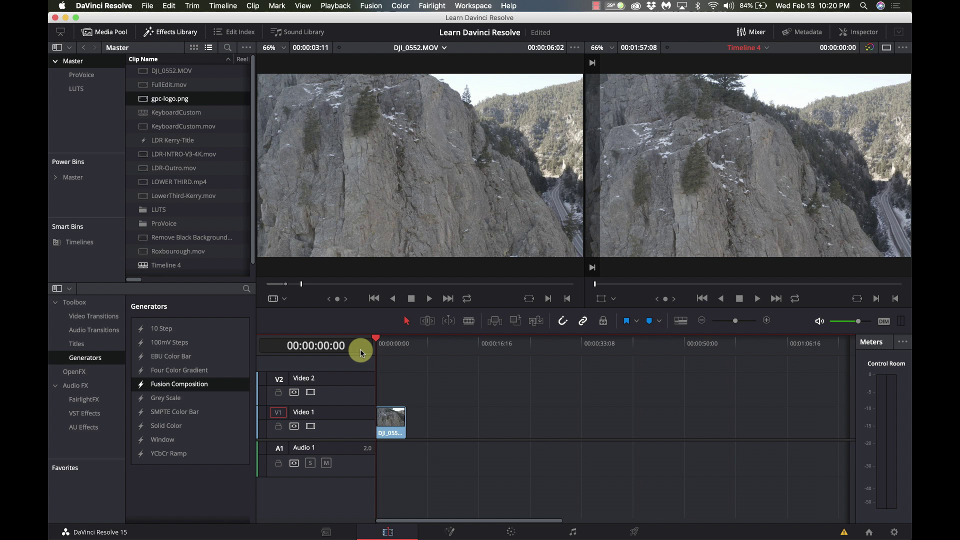
# Place a Fusion Composition generator on Video 2 above the DJI clip and open it on the Fusion page
pyautogui.click(176, 384)
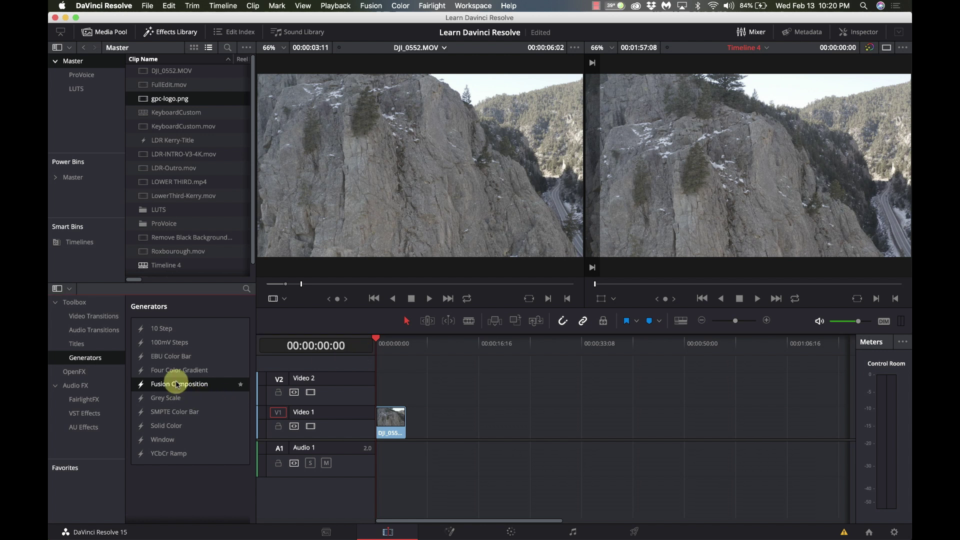
pyautogui.moveTo(176, 384); pyautogui.dragTo(384, 384)
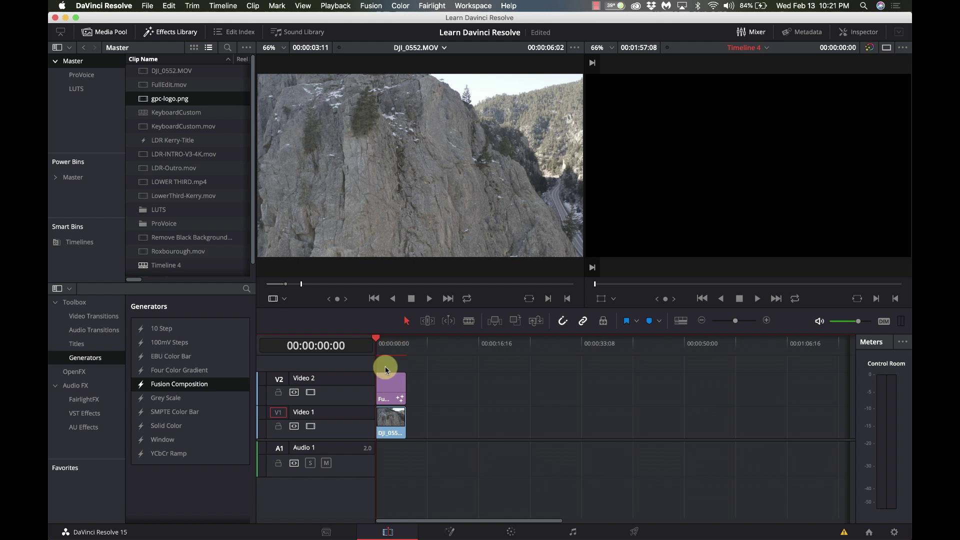
pyautogui.click(390, 386)
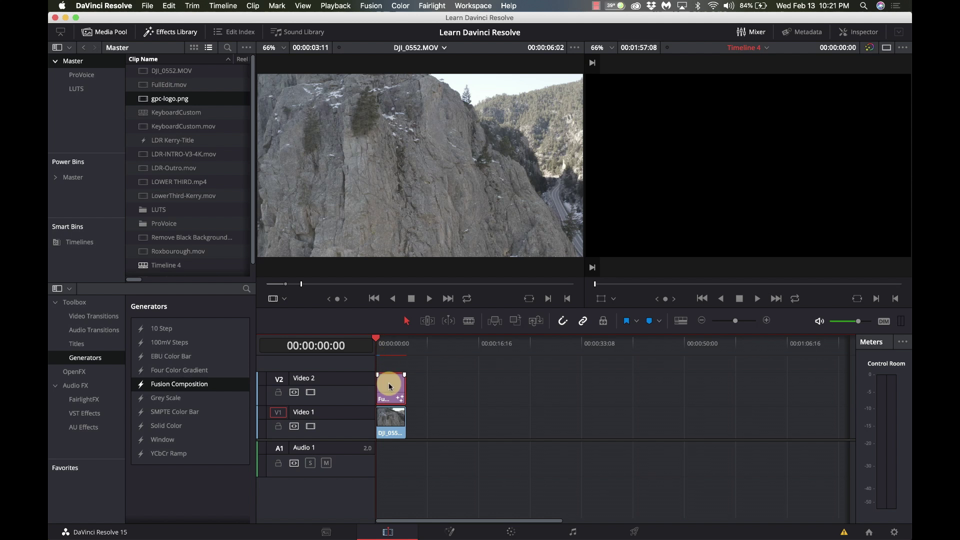
pyautogui.click(449, 531)
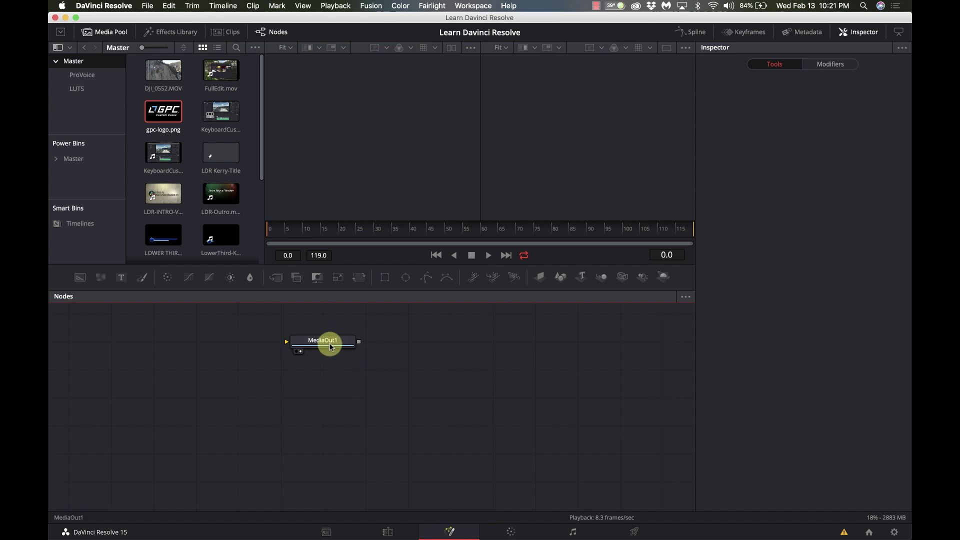
# Move the MediaOut1 node to the far right of the node graph and add a Rectangle node well to its left
pyautogui.moveTo(330, 347); pyautogui.dragTo(585, 382)
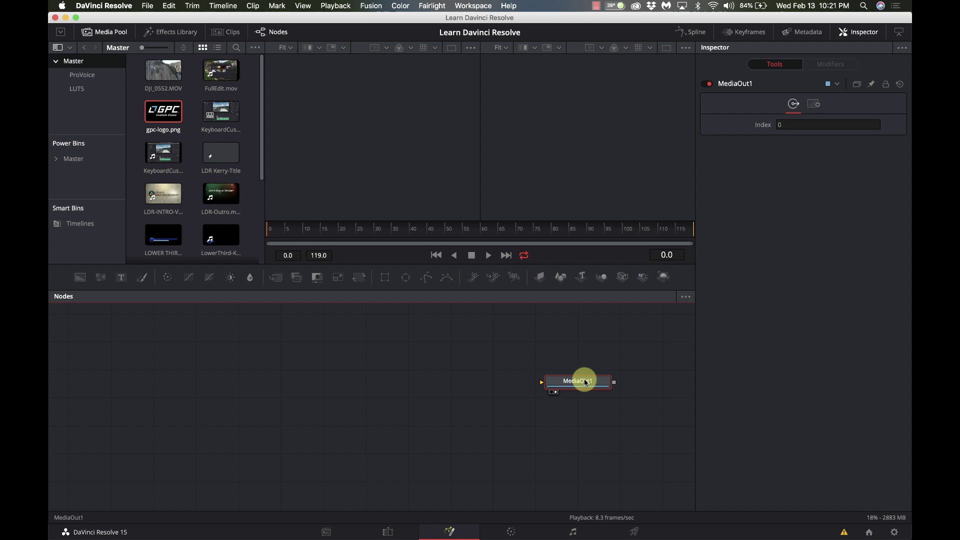
pyautogui.click(346, 402)
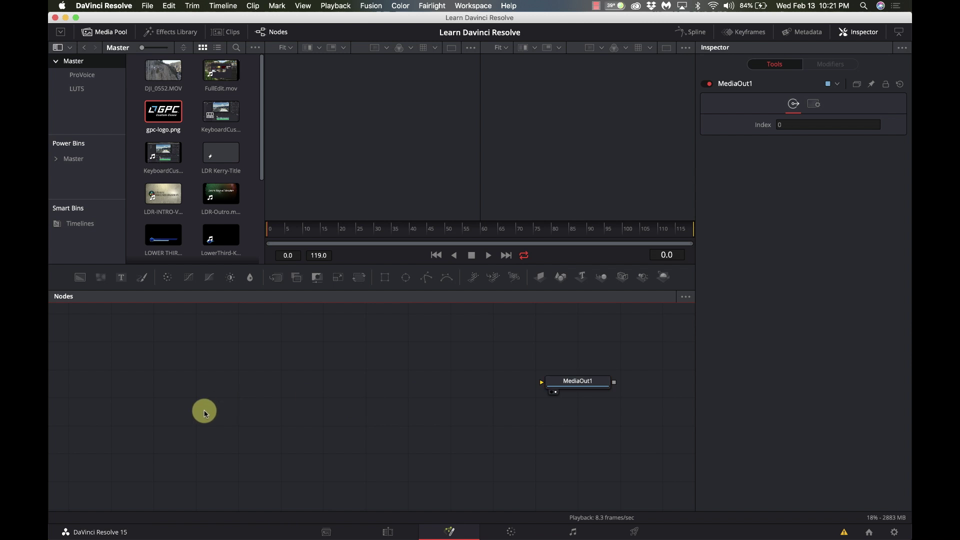
pyautogui.hotkey('shift', 'space')
pyautogui.write('trans')
pyautogui.press('BackSpace')
pyautogui.press('BackSpace')
pyautogui.press('BackSpace')
pyautogui.press('BackSpace')
pyautogui.press('BackSpace')
pyautogui.write('rect')
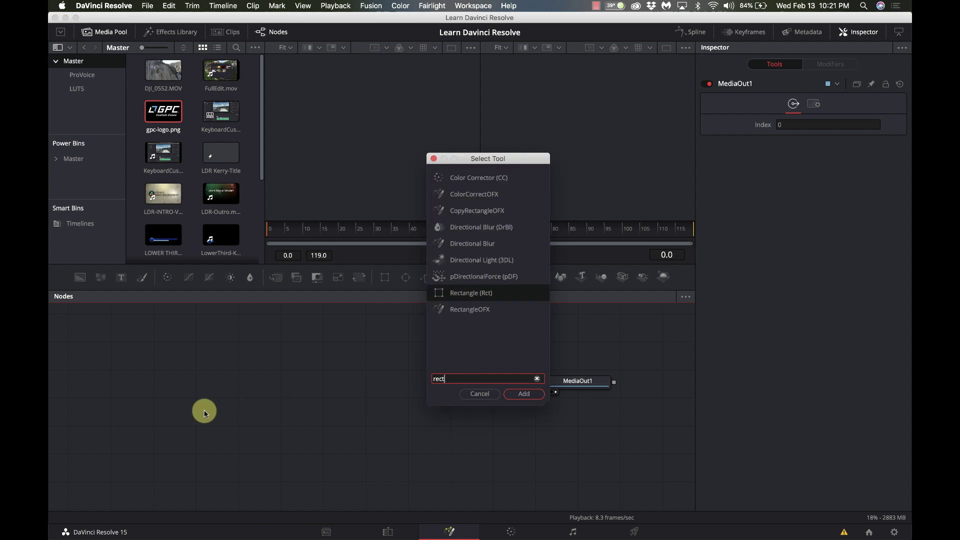
pyautogui.press('Return')
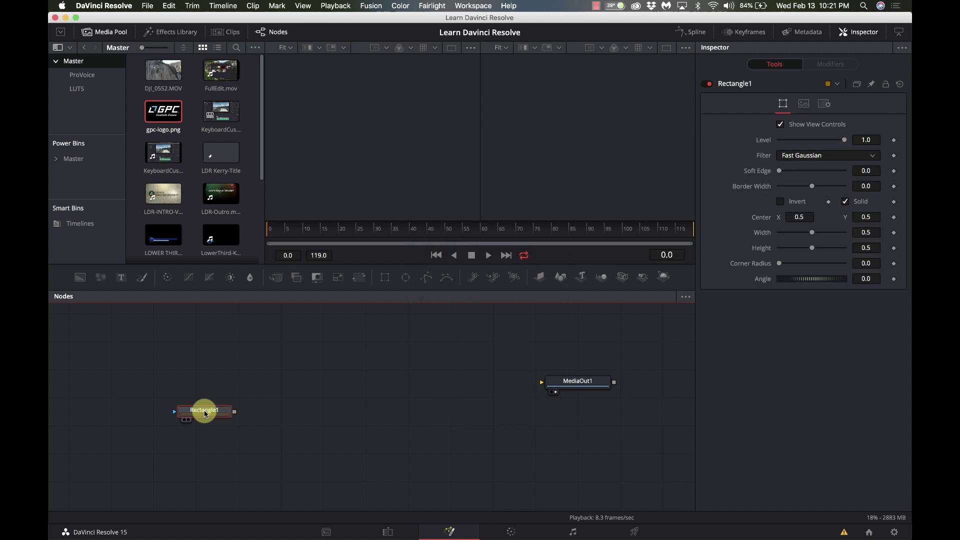
# View the rectangle, set its height to about 0.172 and move its center to about X 0.249, Y 0.194 in the frame's lower left
pyautogui.press('1')
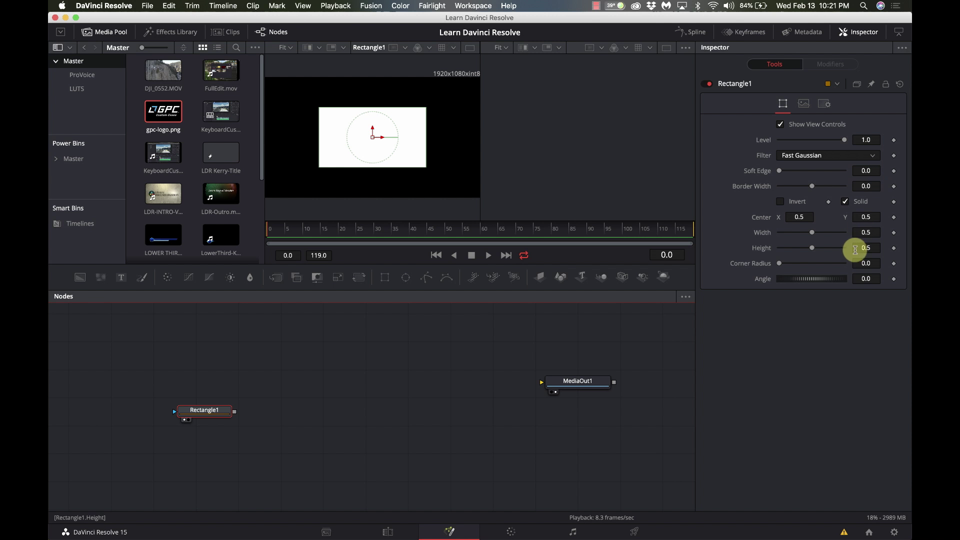
pyautogui.moveTo(866, 247); pyautogui.dragTo(696, 250)
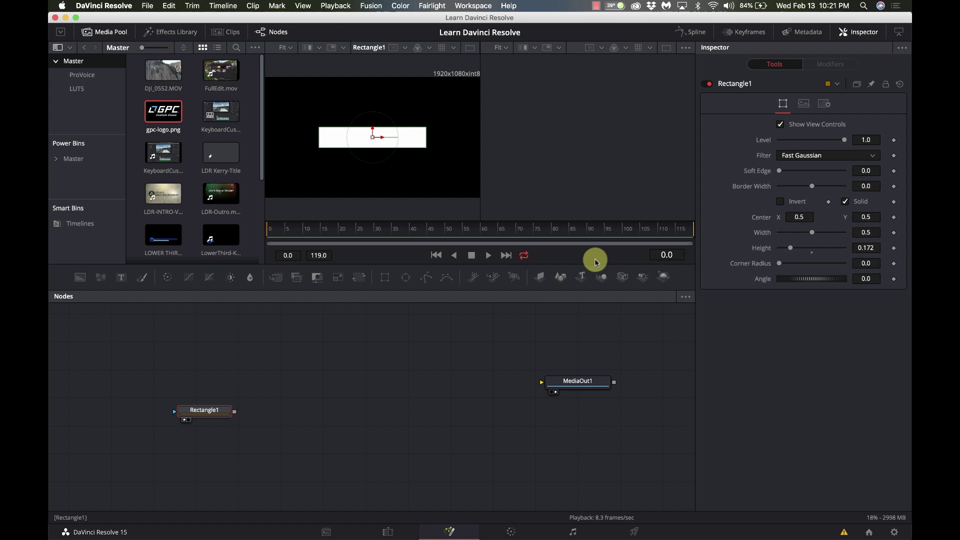
pyautogui.moveTo(371, 129); pyautogui.dragTo(329, 183)
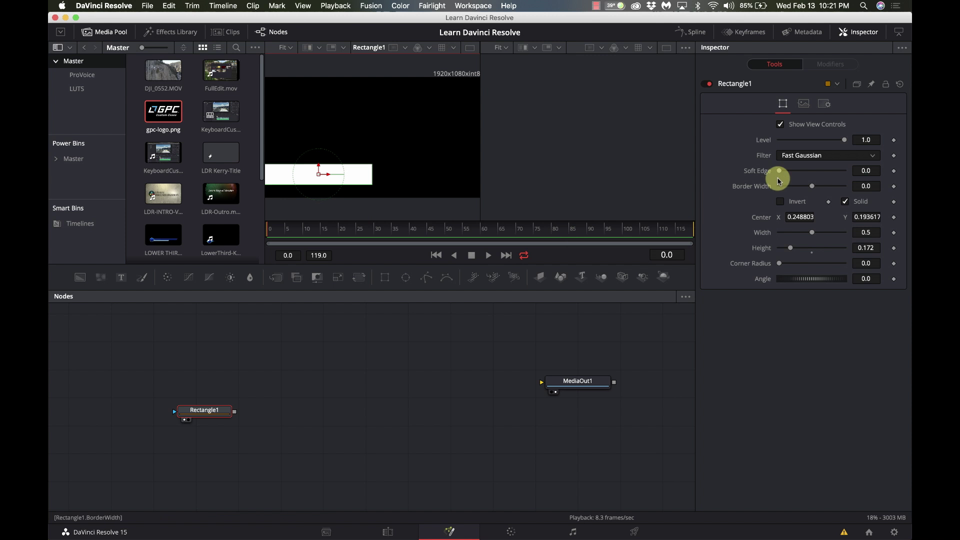
pyautogui.click(805, 105)
pyautogui.click(826, 107)
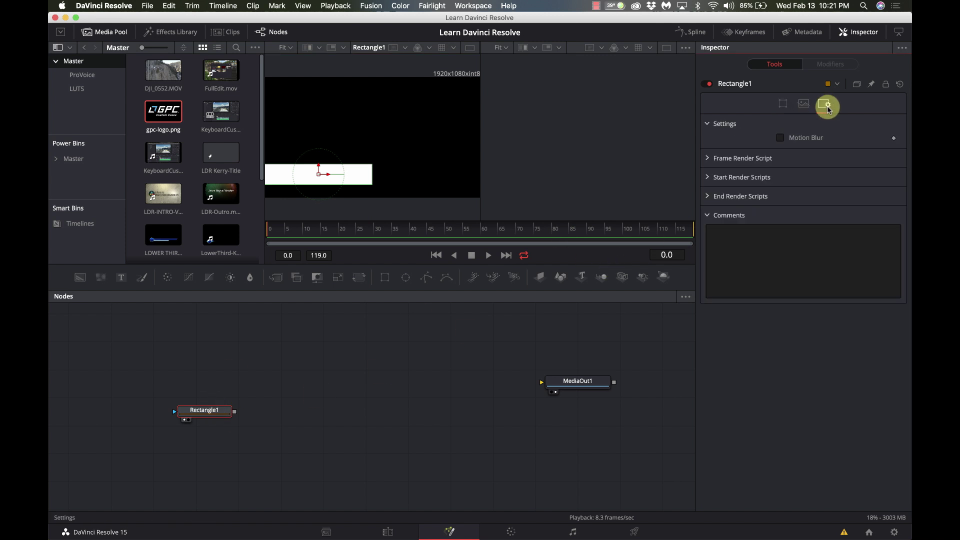
pyautogui.click(803, 104)
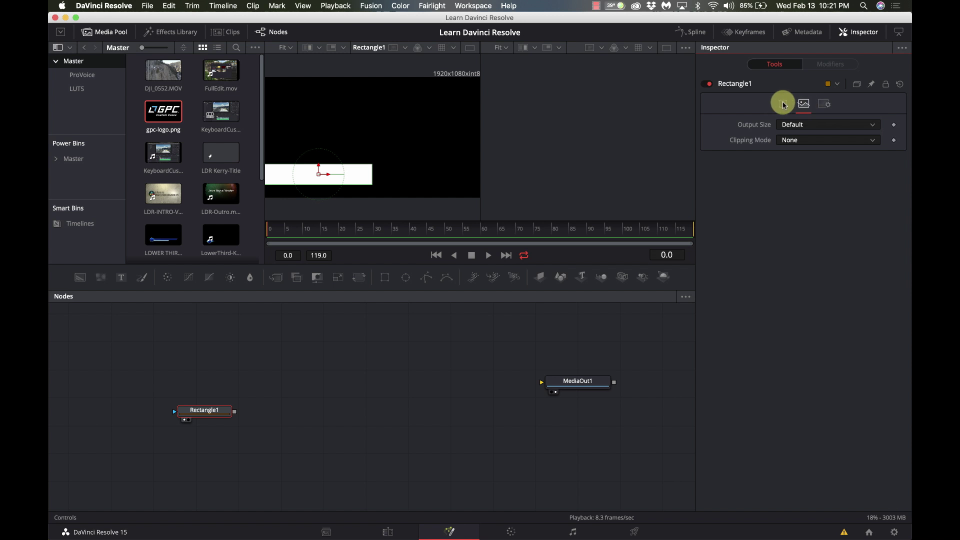
pyautogui.click(783, 105)
pyautogui.click(219, 414)
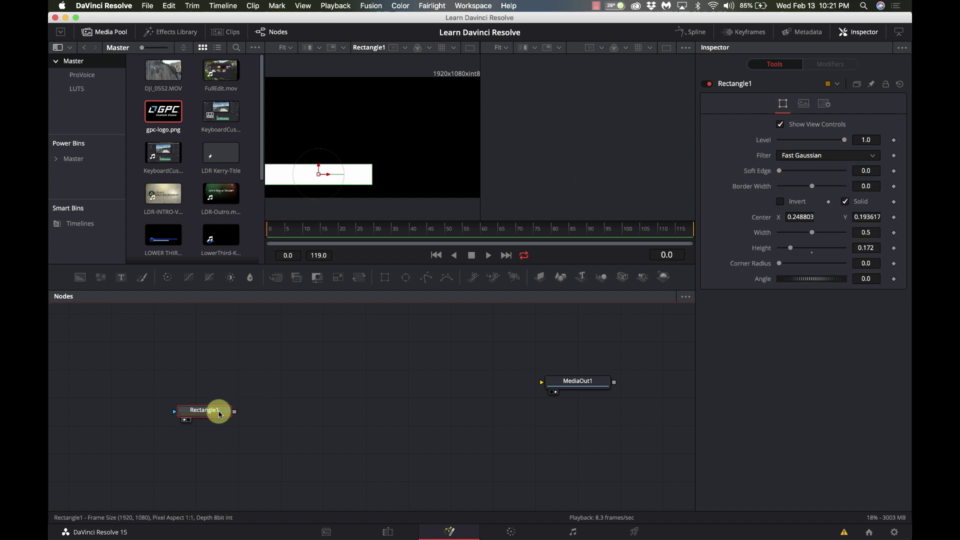
# Add a Background node masked by the Rectangle node and colour it dark blue with hue 0.664, saturation 1.0 and value 0.535
pyautogui.click(283, 413)
pyautogui.hotkey('shift', 'space')
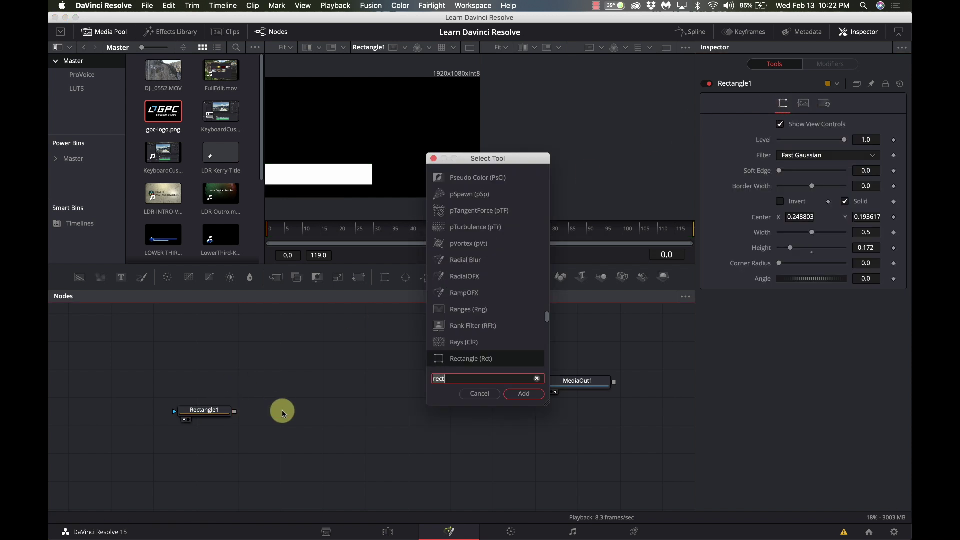
pyautogui.write('back')
pyautogui.press('Return')
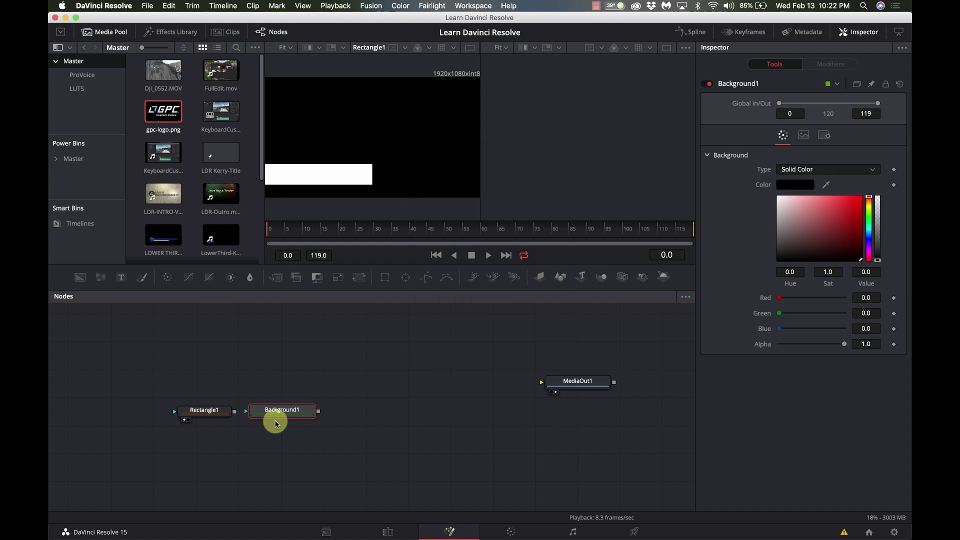
pyautogui.moveTo(236, 414); pyautogui.dragTo(260, 413)
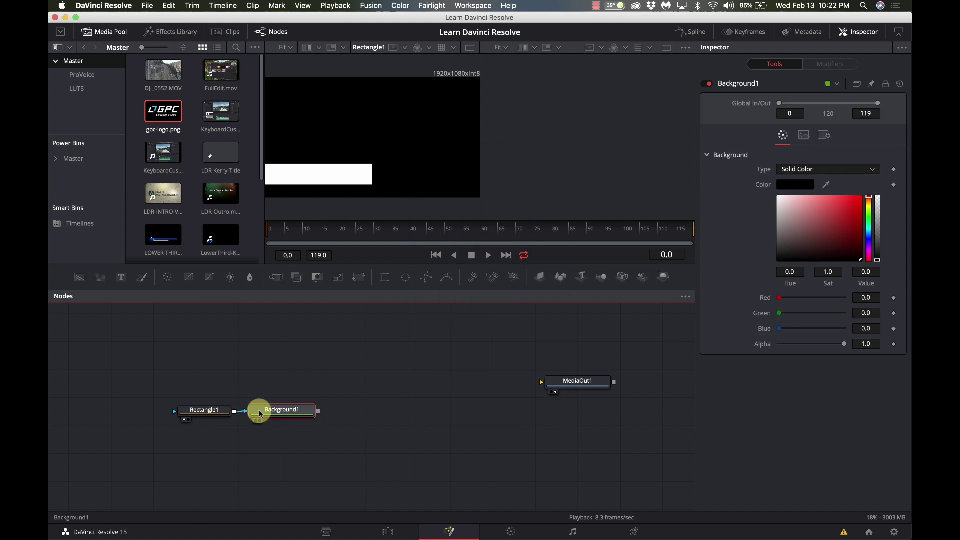
pyautogui.press('2')
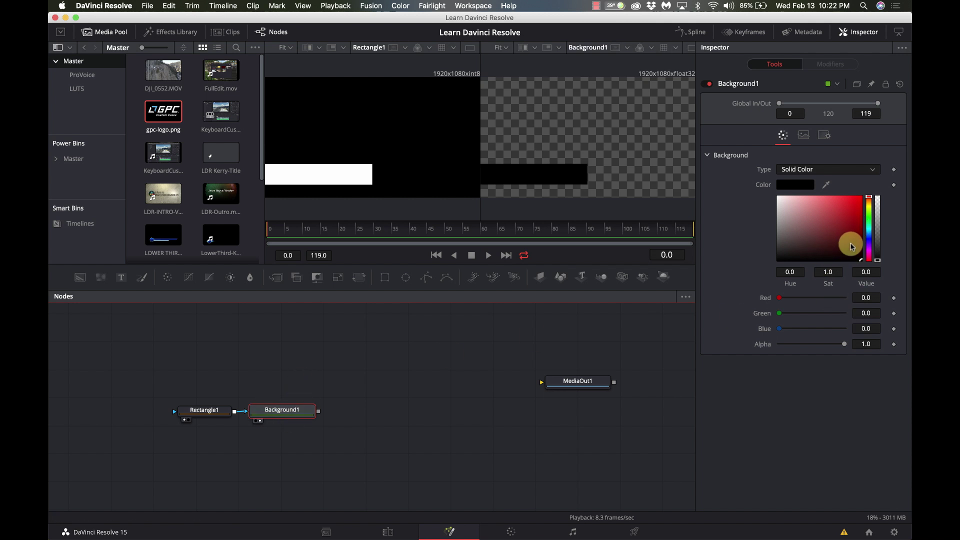
pyautogui.moveTo(870, 240)
pyautogui.mouseDown()
pyautogui.moveTo(855, 225)
pyautogui.moveTo(870, 228)
pyautogui.mouseUp()
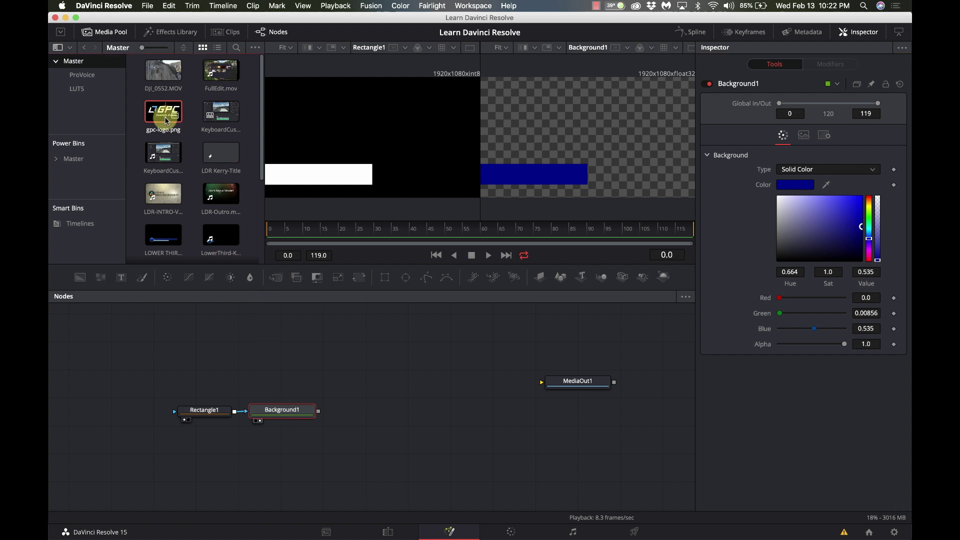
# Bring gpc-logo.png into the node graph, rename its node GPCLogo and place it directly above the Background node
pyautogui.moveTo(168, 113); pyautogui.dragTo(237, 373)
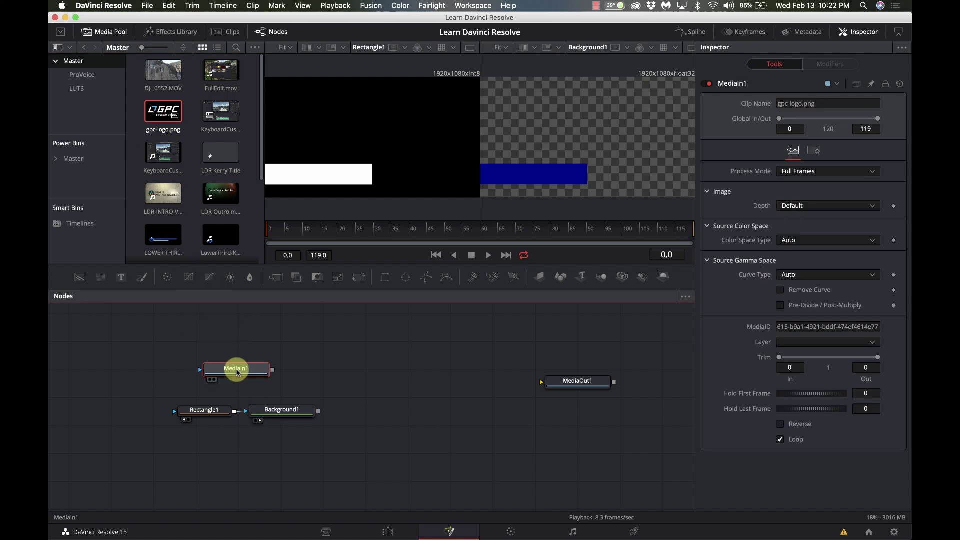
pyautogui.press('F2')
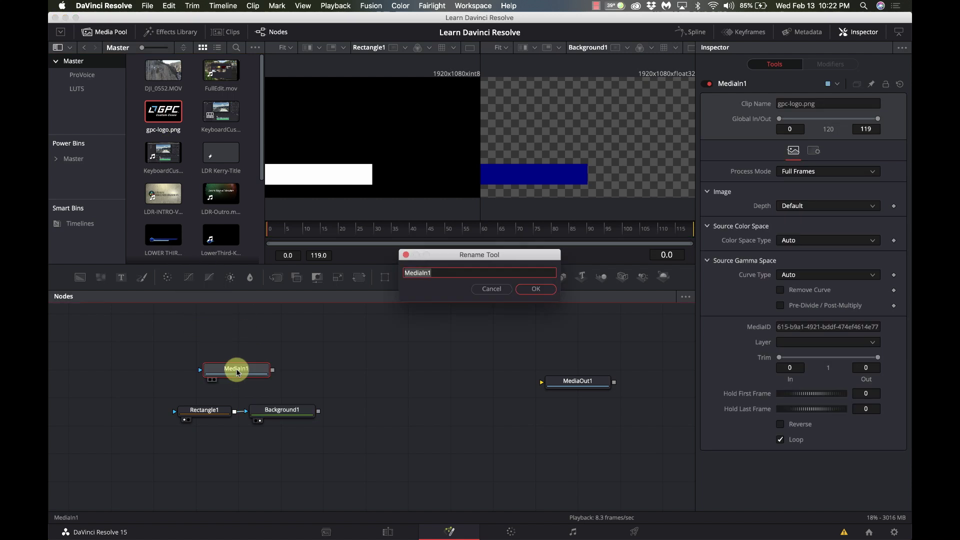
pyautogui.write('GPC Logo')
pyautogui.press('Return')
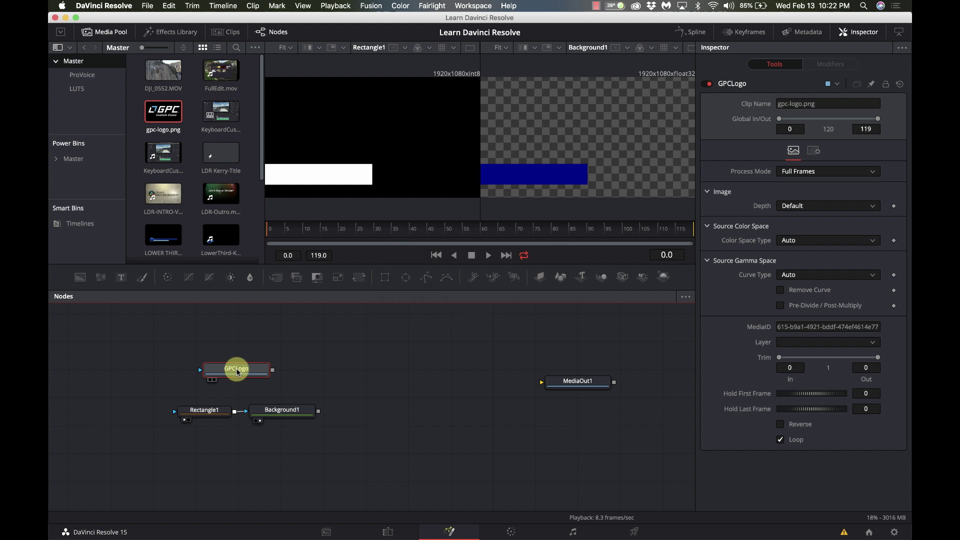
pyautogui.click(118, 35)
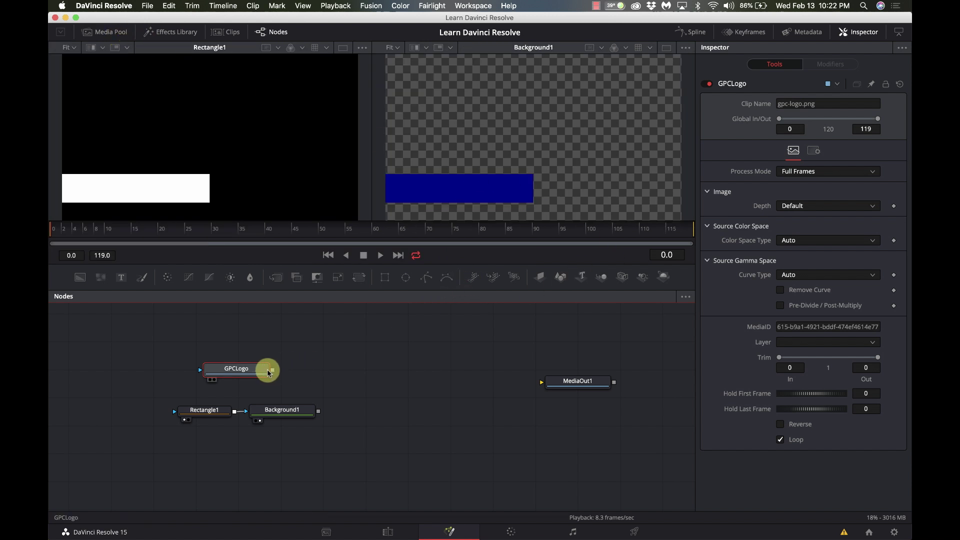
pyautogui.moveTo(258, 374); pyautogui.dragTo(298, 366)
# Add a Merge node after Background1, connect the GPCLogo node as its foreground and show the merged result in the second viewer
pyautogui.click(286, 411)
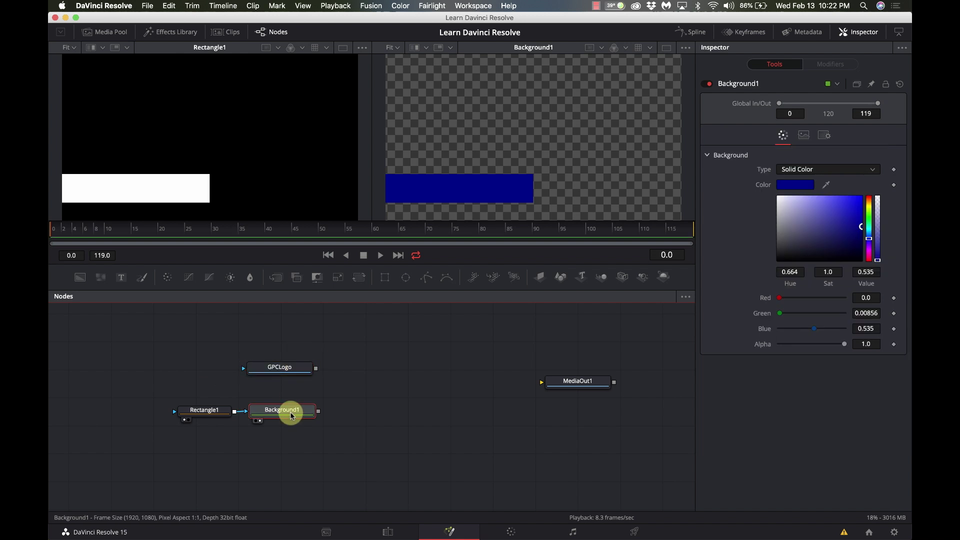
pyautogui.hotkey('shift', 'space')
pyautogui.write('merge')
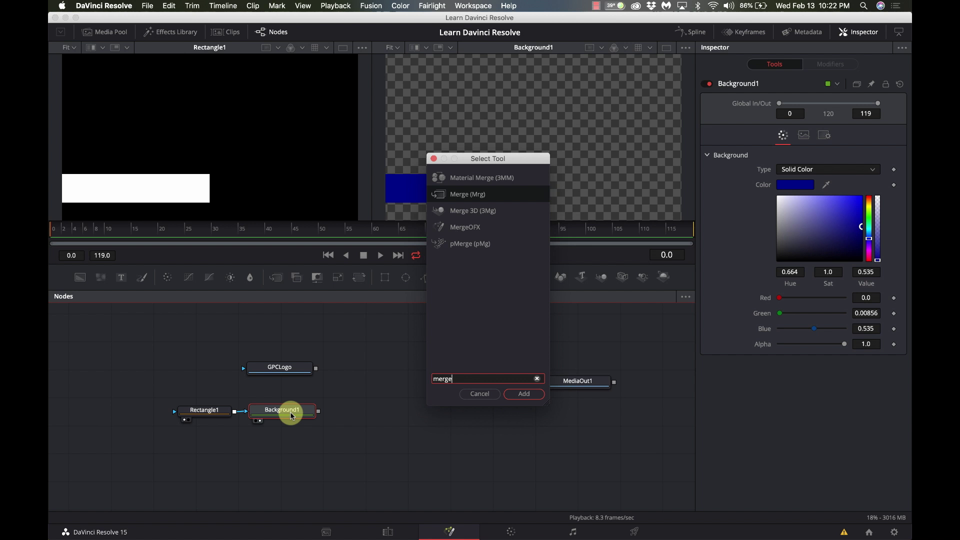
pyautogui.press('Return')
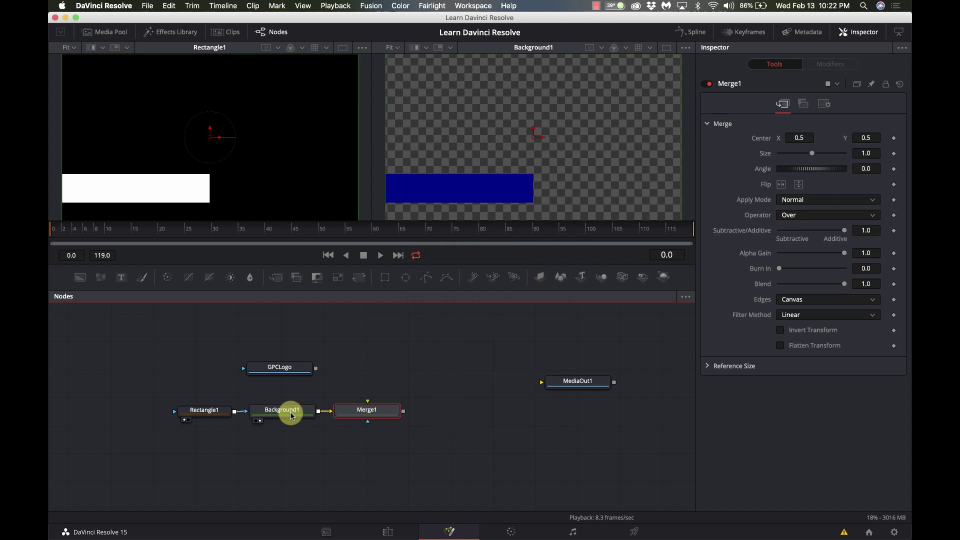
pyautogui.moveTo(316, 369); pyautogui.dragTo(352, 414)
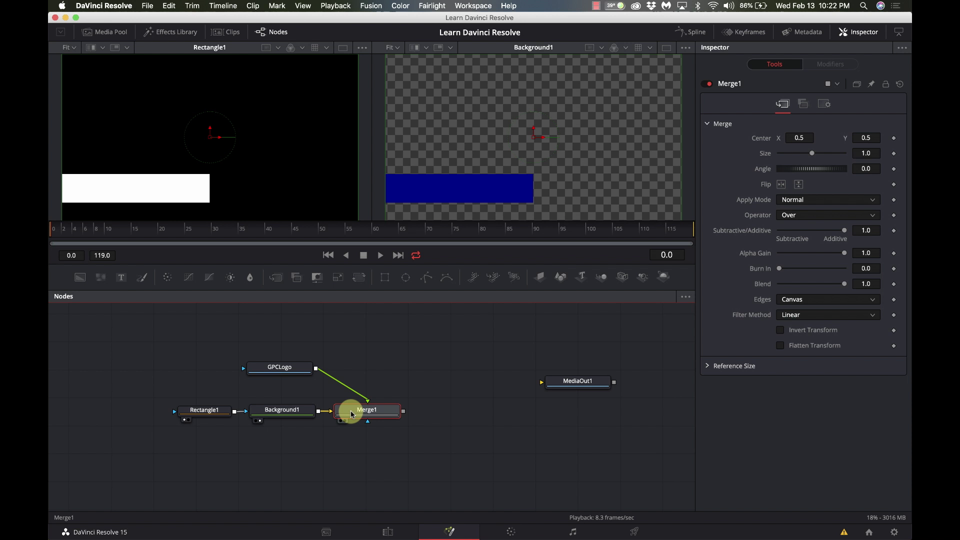
pyautogui.press('2')
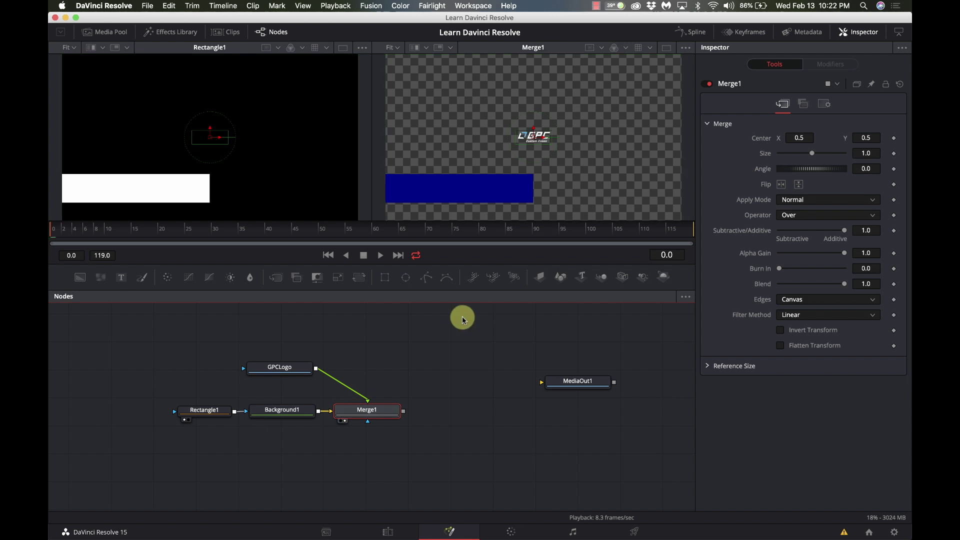
# Place the logo at the blue bar's left end, centered at about X 0.099, Y 0.191, and set its Merge size to 1.63
pyautogui.moveTo(530, 129); pyautogui.dragTo(426, 216)
pyautogui.click(254, 378)
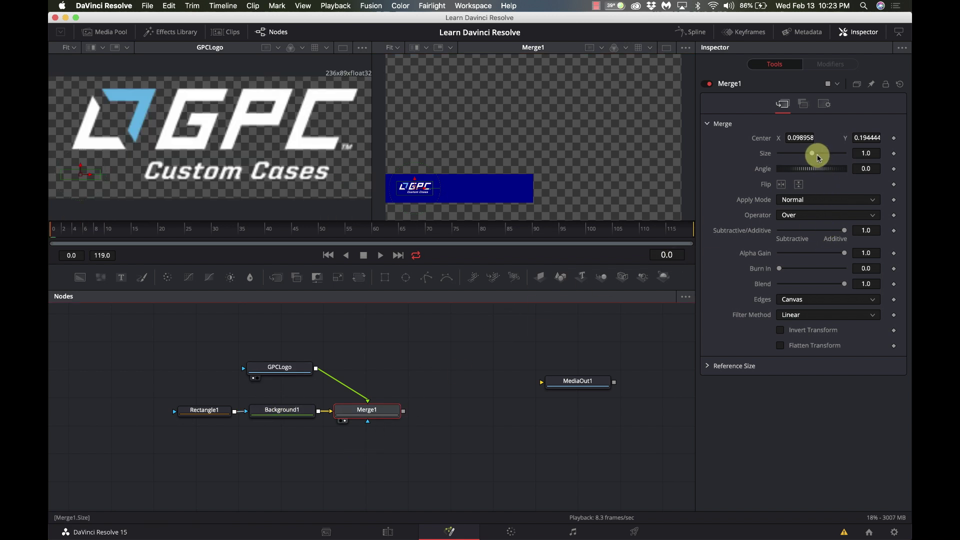
pyautogui.moveTo(812, 155); pyautogui.dragTo(819, 157)
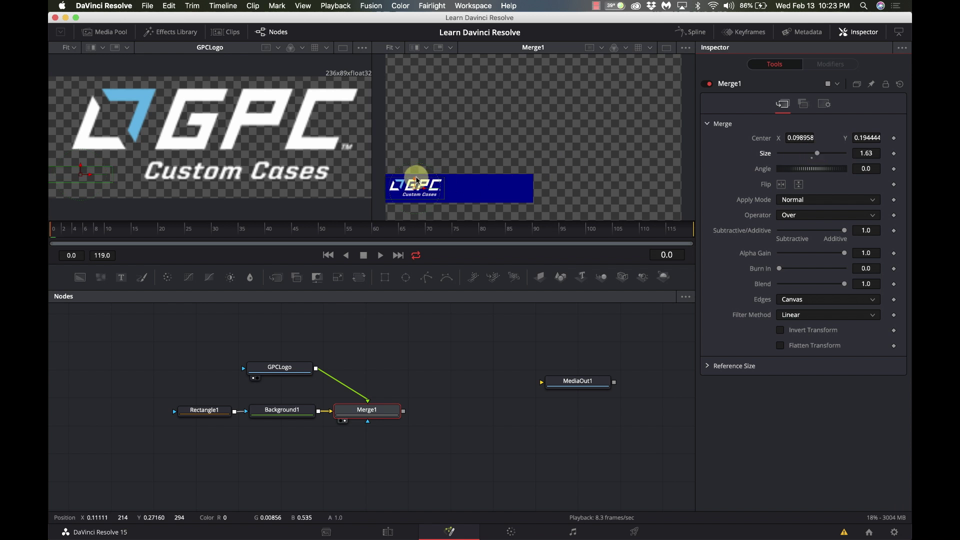
pyautogui.moveTo(415, 182); pyautogui.dragTo(415, 182)
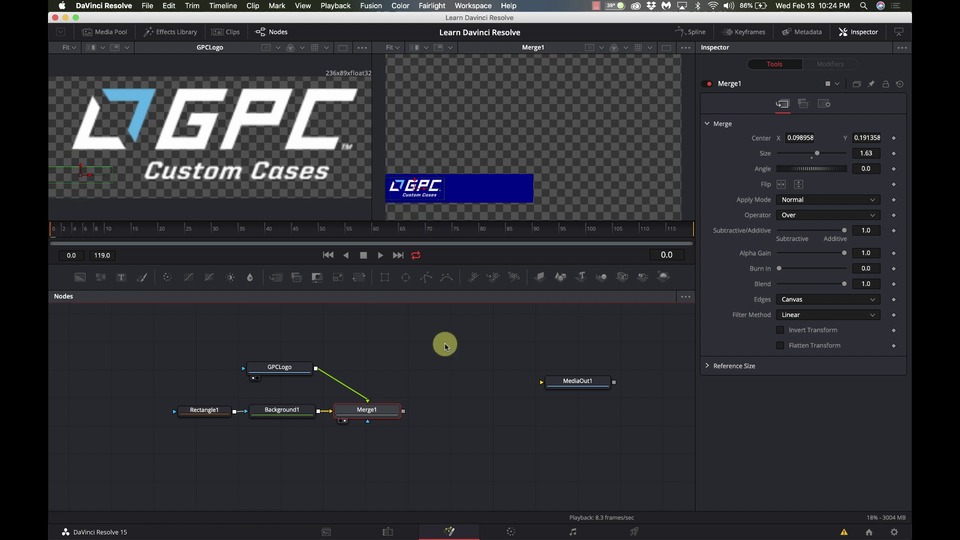
pyautogui.click(426, 356)
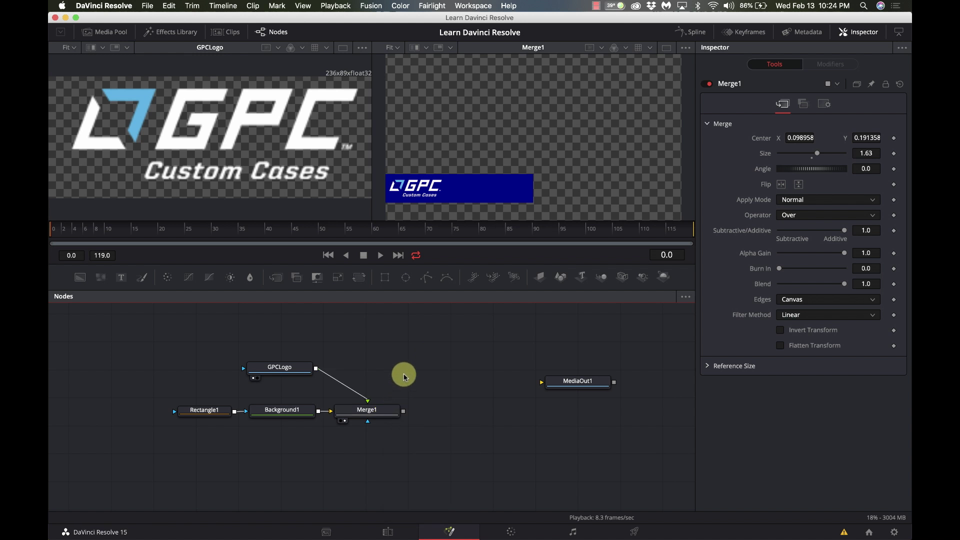
# Add a Text node reading "GPC Ronin-S" over "Travel Case", left-anchored with line spacing 0.661, and show it in the first viewer
pyautogui.hotkey('shift', 'space')
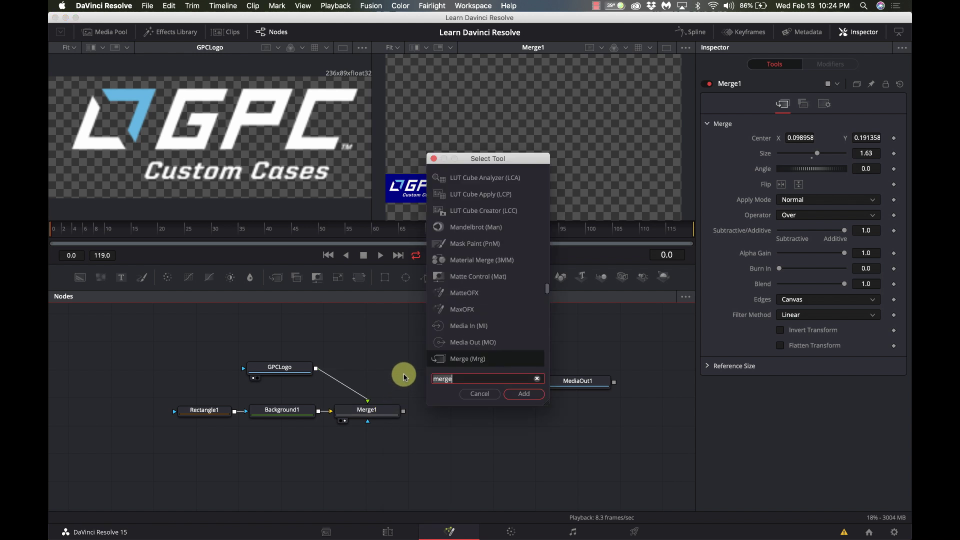
pyautogui.write('txt')
pyautogui.press('Return')
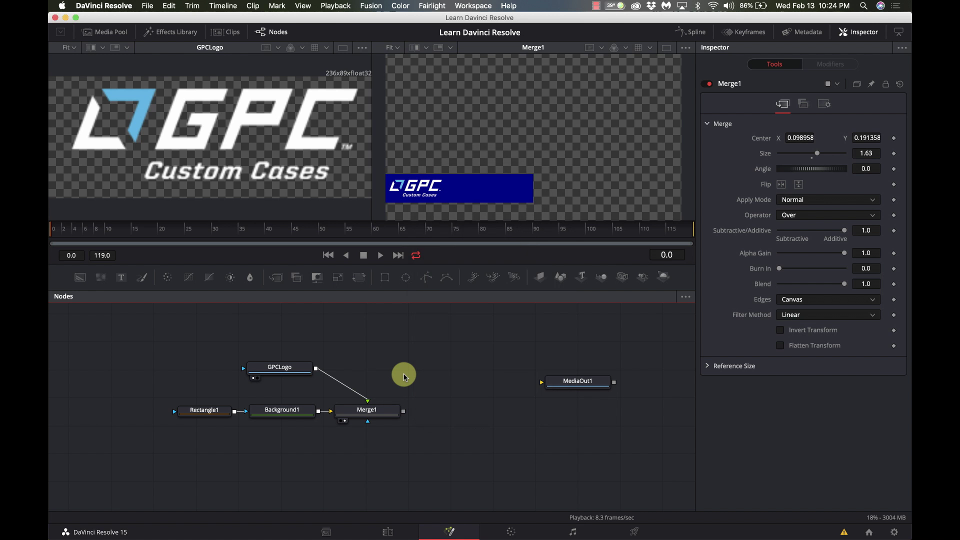
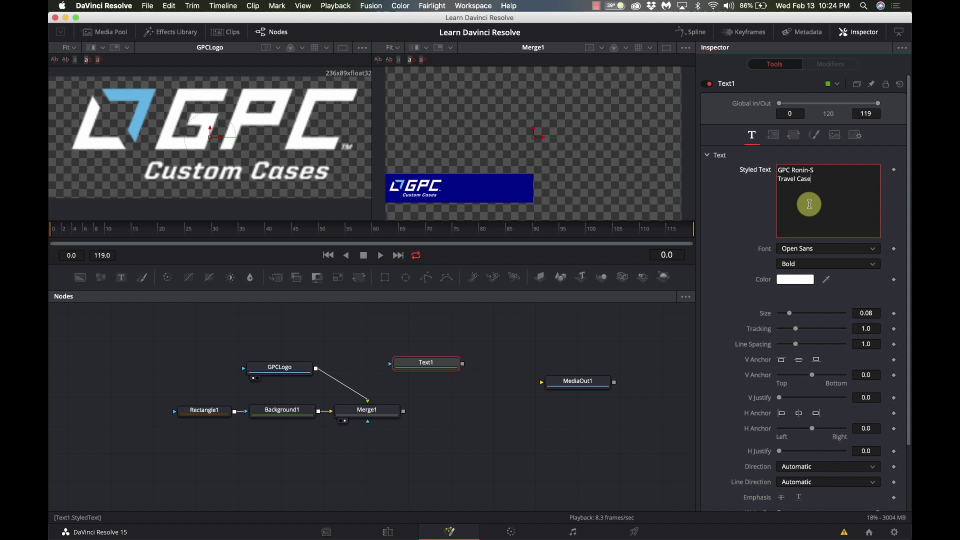
pyautogui.click(422, 368)
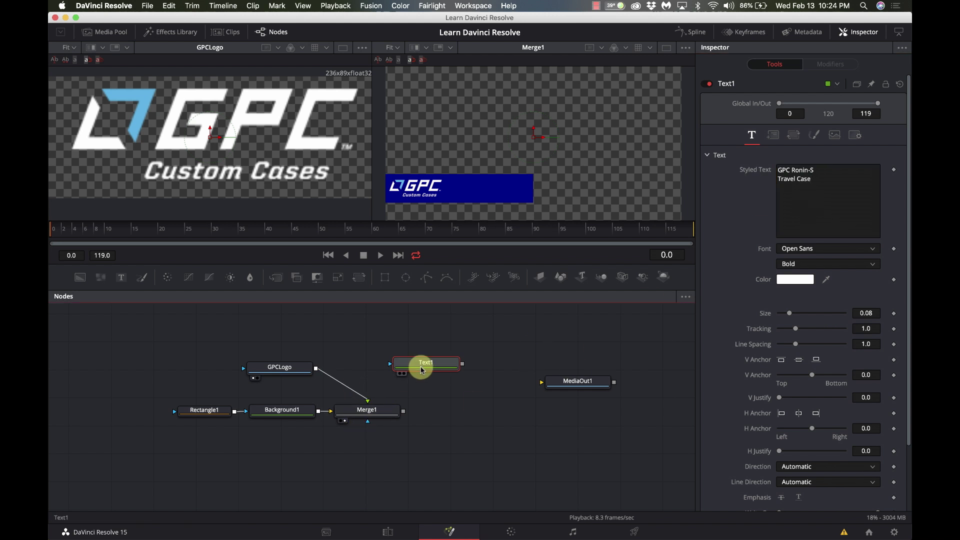
pyautogui.press('1')
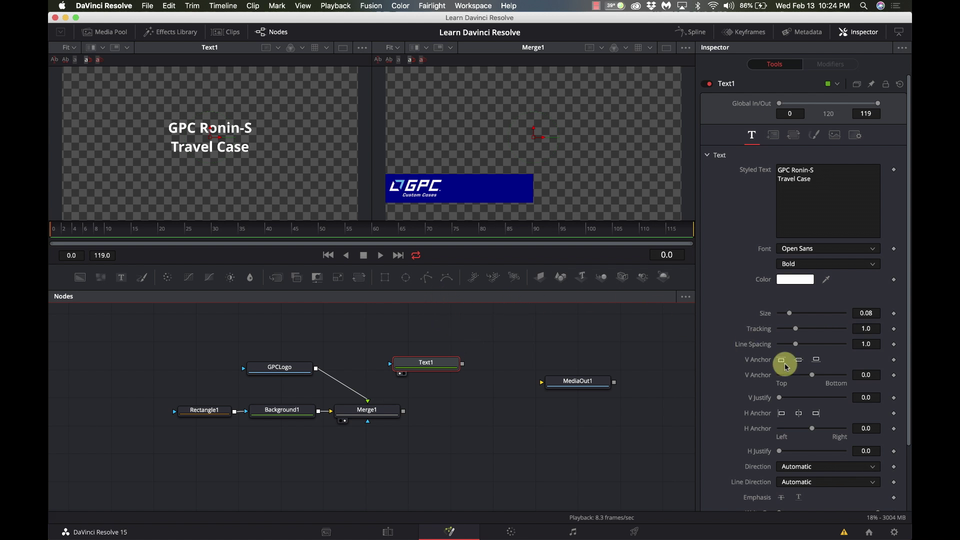
pyautogui.click(781, 414)
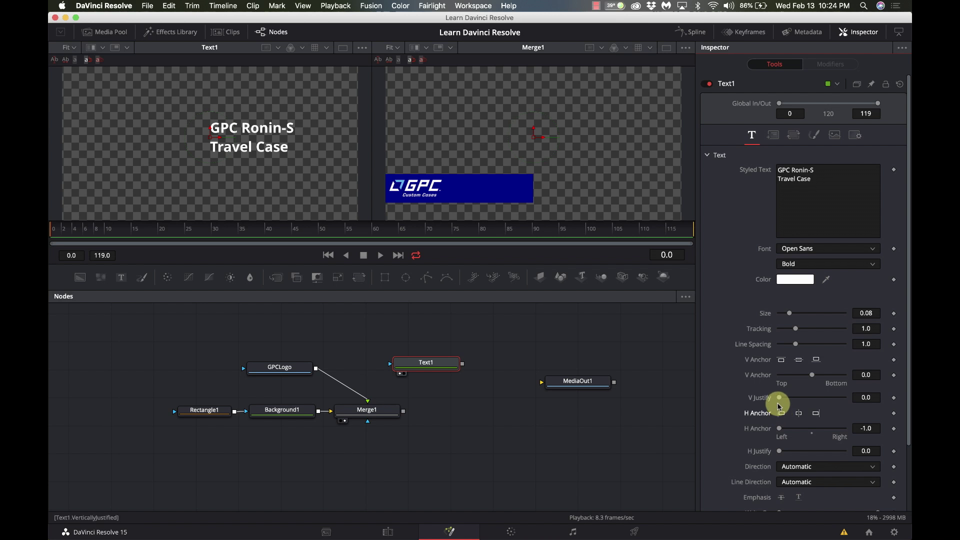
pyautogui.moveTo(796, 347); pyautogui.dragTo(791, 349)
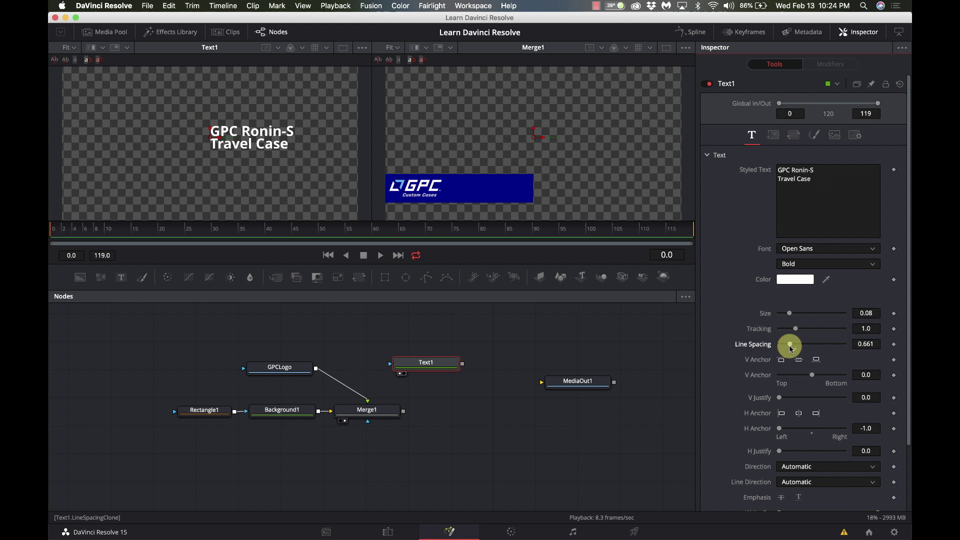
# Add a Merge node after Merge1, connect the Text1 node as its foreground and show the merged result in the second viewer
pyautogui.click(391, 411)
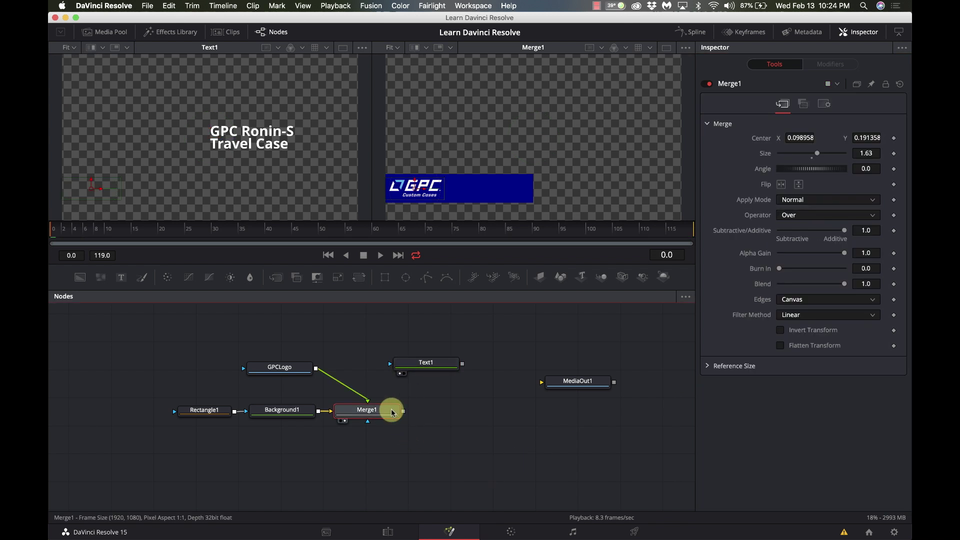
pyautogui.hotkey('shift', 'space')
pyautogui.write('merge')
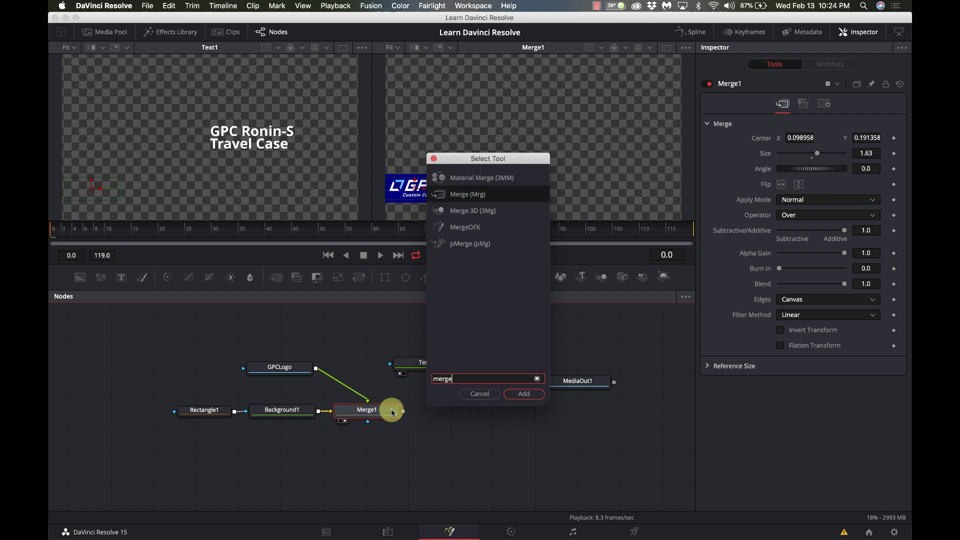
pyautogui.press('Return')
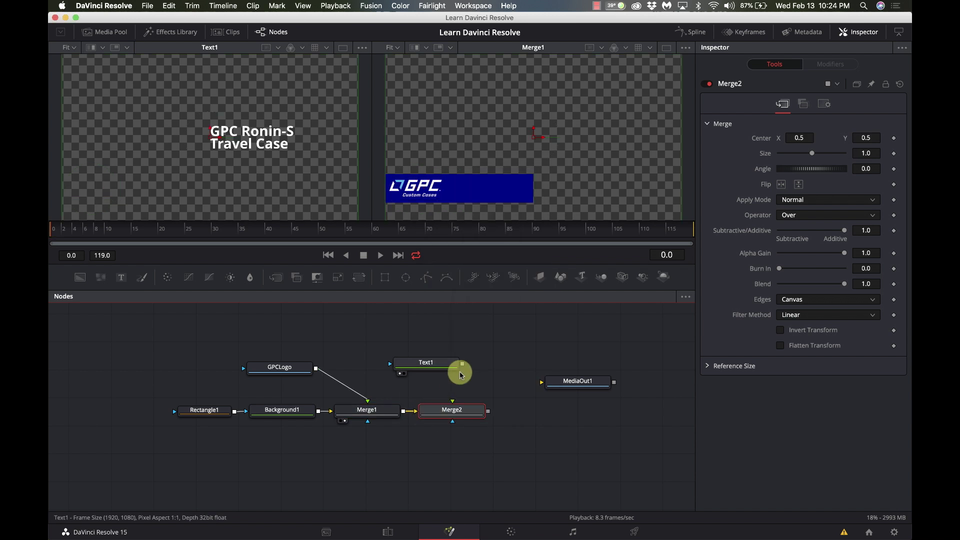
pyautogui.moveTo(461, 364); pyautogui.dragTo(455, 410)
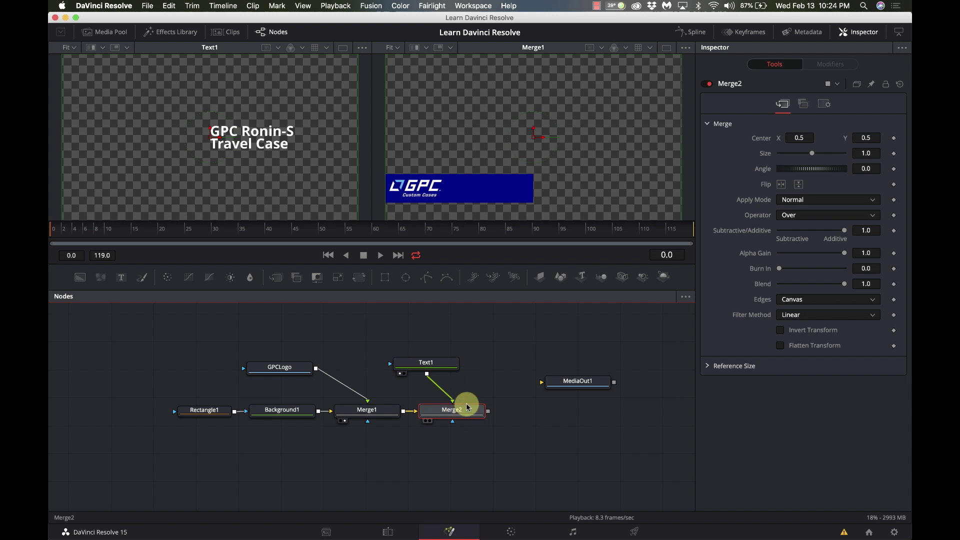
pyautogui.press('2')
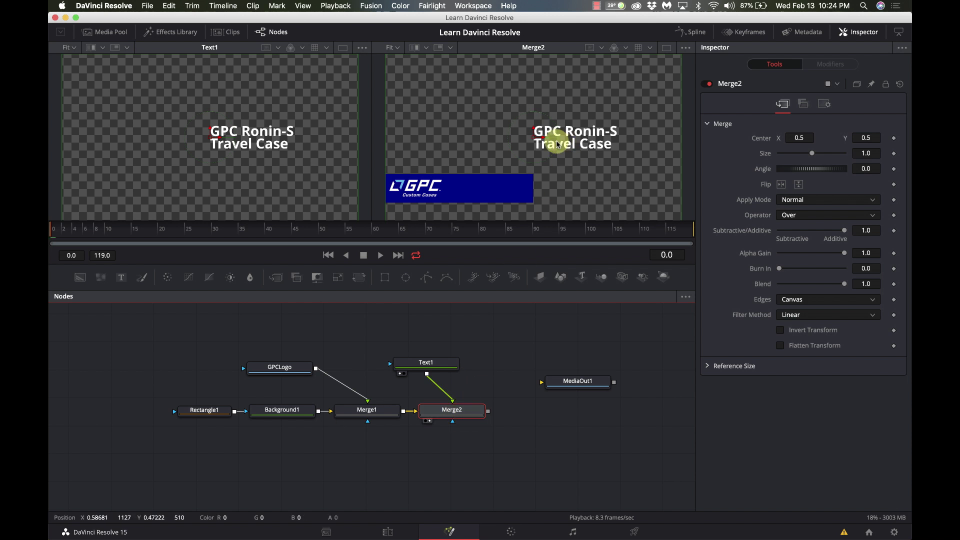
# Place the title text beside the logo on the blue bar at about X 0.222, Y 0.191, and reduce its text size to 0.0717
pyautogui.moveTo(532, 131); pyautogui.dragTo(463, 199)
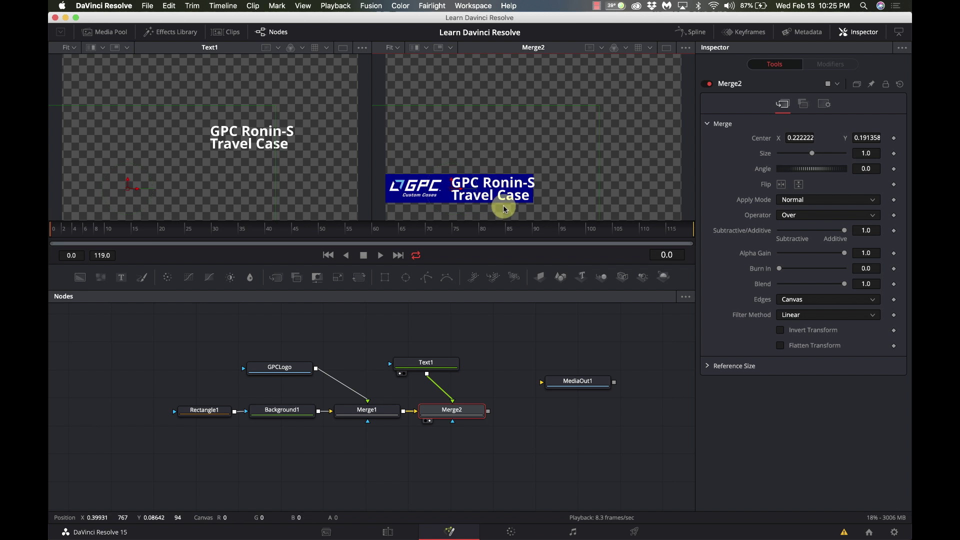
pyautogui.click(436, 363)
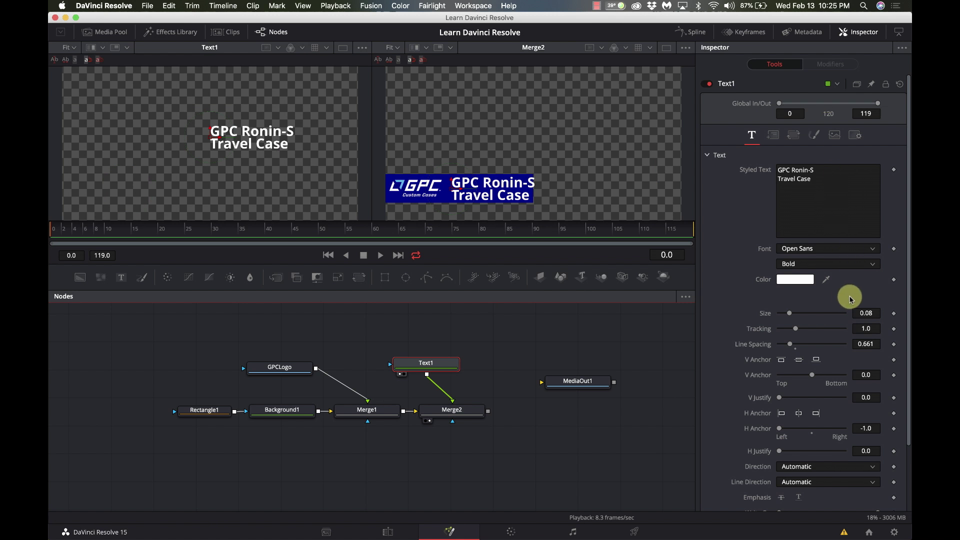
pyautogui.moveTo(867, 313); pyautogui.dragTo(830, 322)
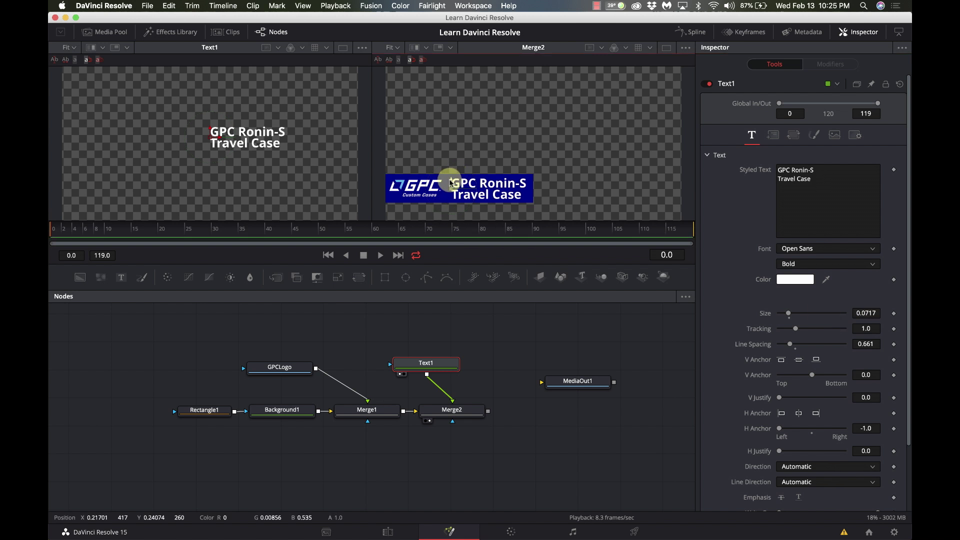
# Add a Transform node after Merge2, connect it to the MediaOut1 node and show MediaOut1 in the second viewer
pyautogui.moveTo(586, 375); pyautogui.dragTo(622, 383)
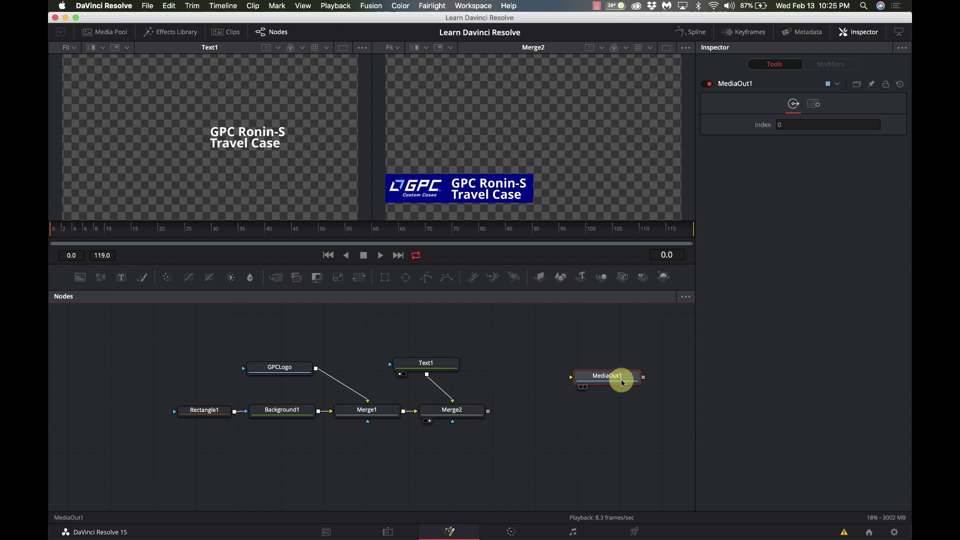
pyautogui.click(474, 414)
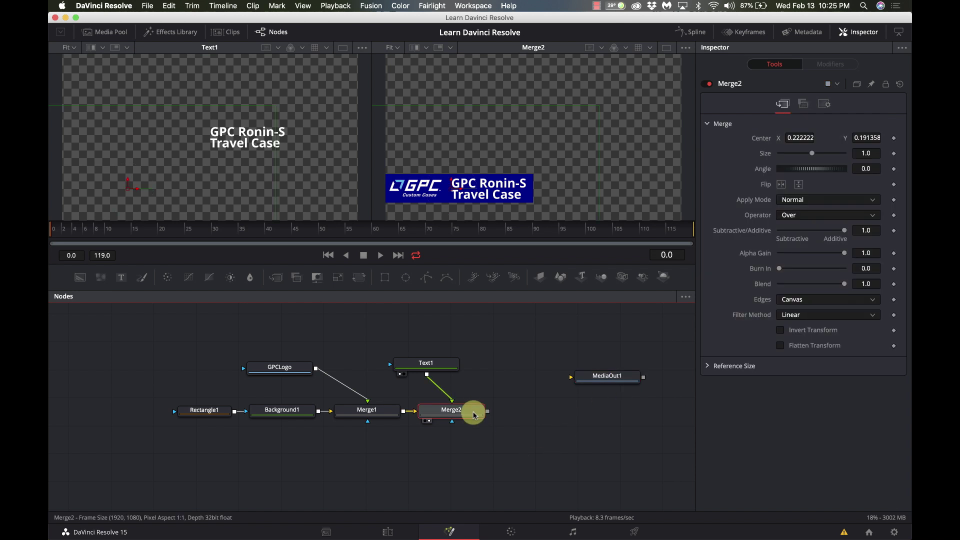
pyautogui.hotkey('shift', 'space')
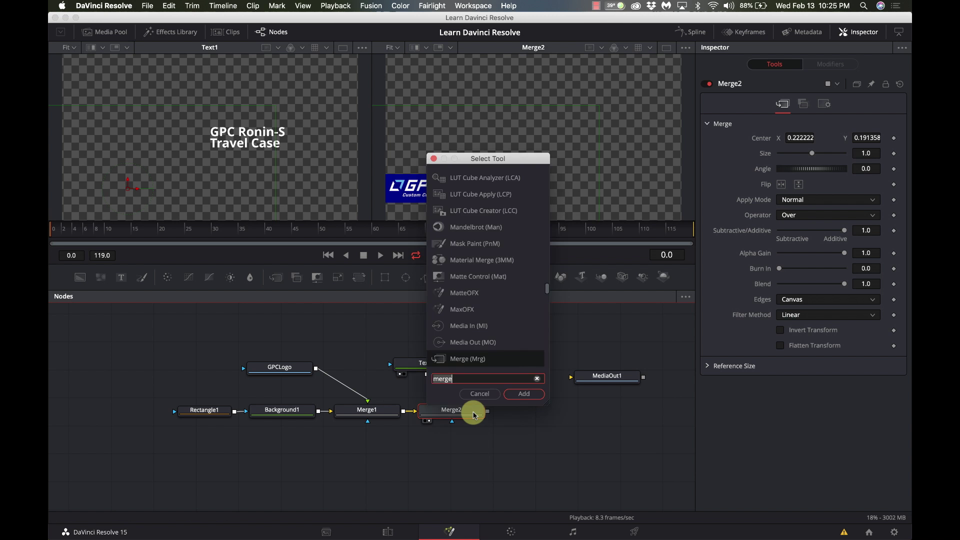
pyautogui.write('trans')
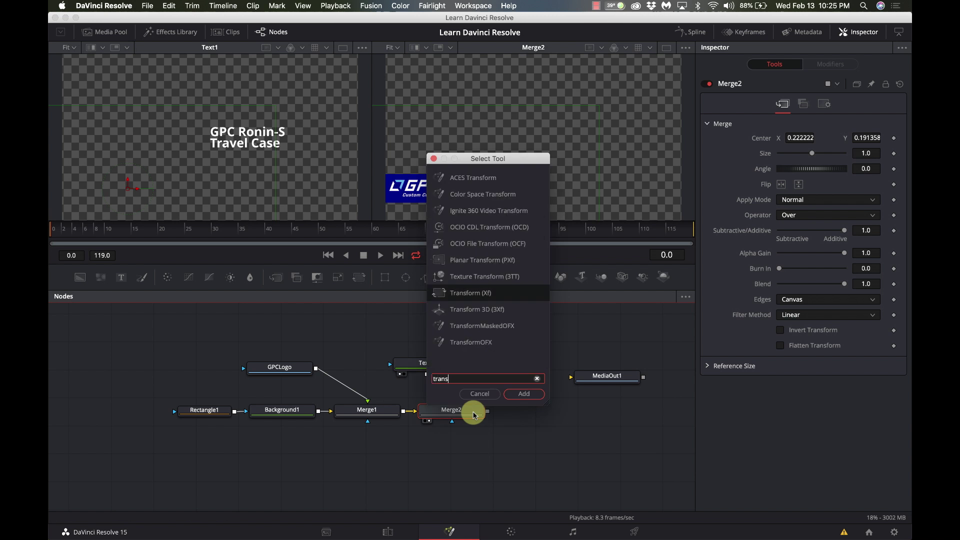
pyautogui.press('Return')
pyautogui.moveTo(465, 442); pyautogui.dragTo(617, 407)
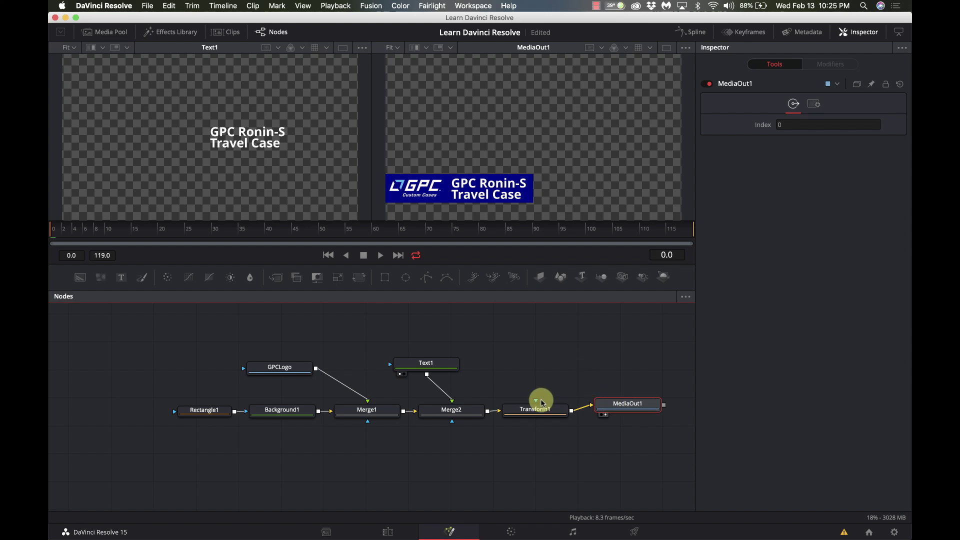
# Keyframe the Transform1 node's Center at X 0.5, Y 0.5 on frames 20 and 100
pyautogui.click(530, 414)
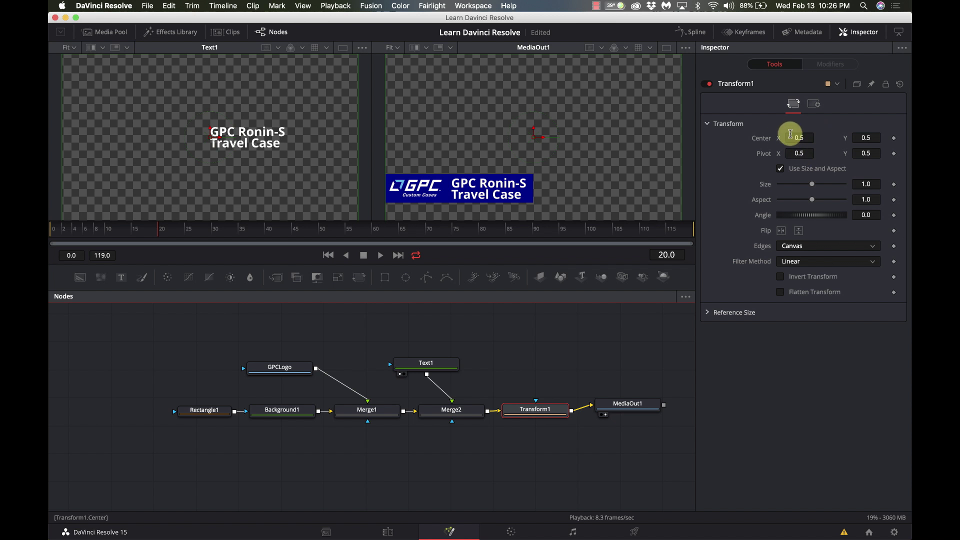
pyautogui.click(893, 138)
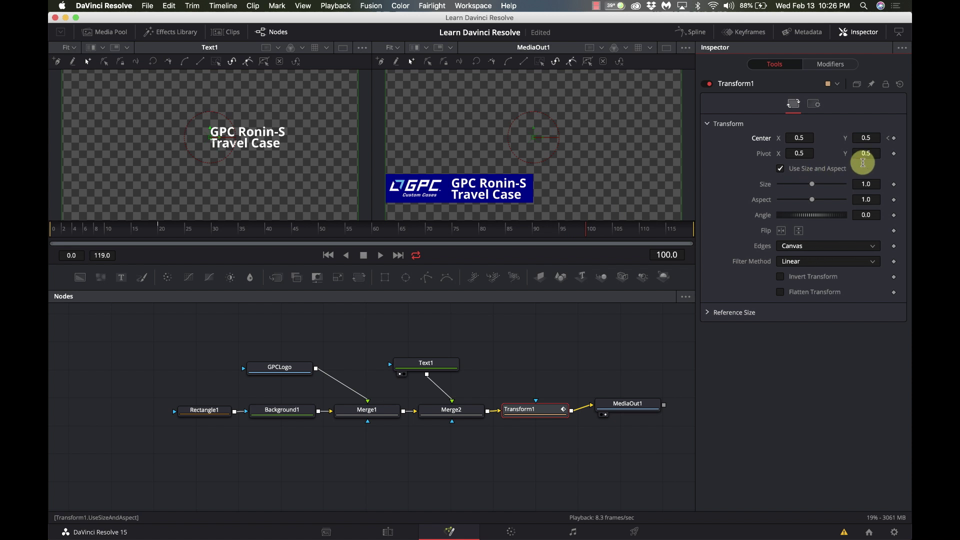
pyautogui.click(894, 138)
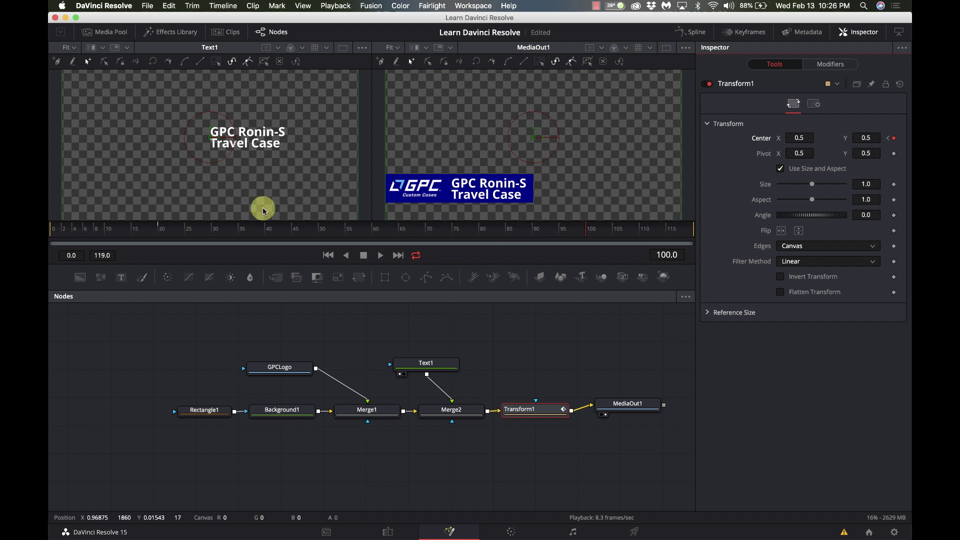
# Keyframe Transform1's Center X at -0.011 on frame 0 and at 0.0 on frame 119 to slide the lower third off screen
pyautogui.moveTo(133, 226); pyautogui.dragTo(55, 240)
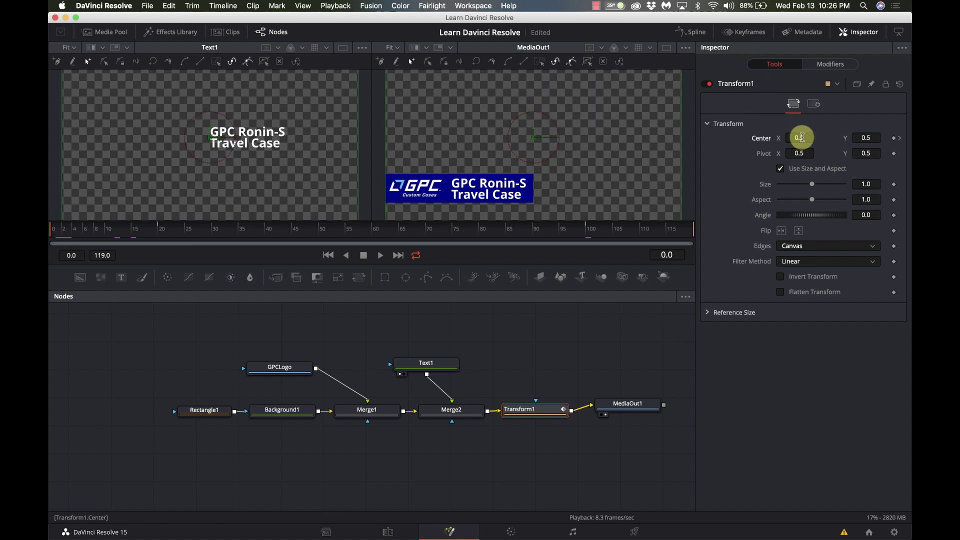
pyautogui.moveTo(801, 137); pyautogui.dragTo(539, 158)
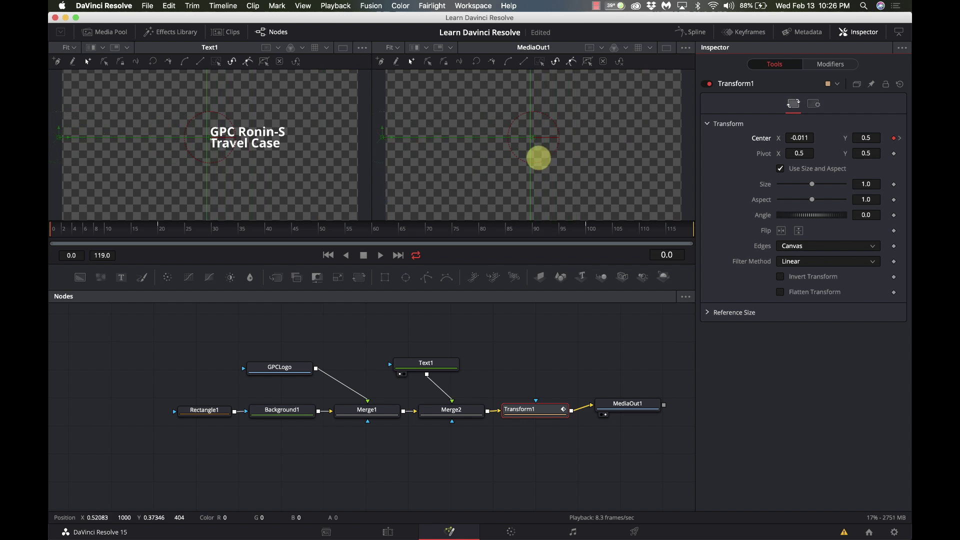
pyautogui.click(678, 236)
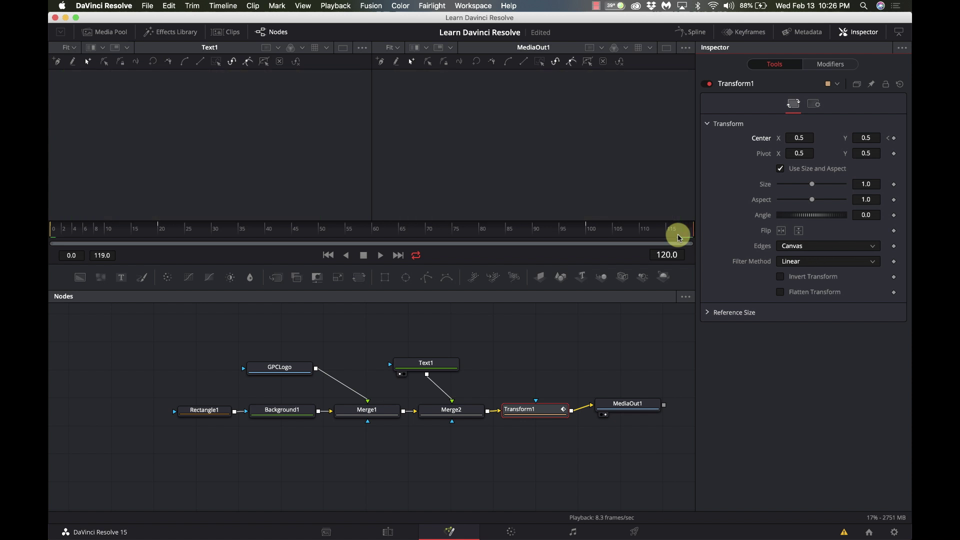
pyautogui.click(801, 145)
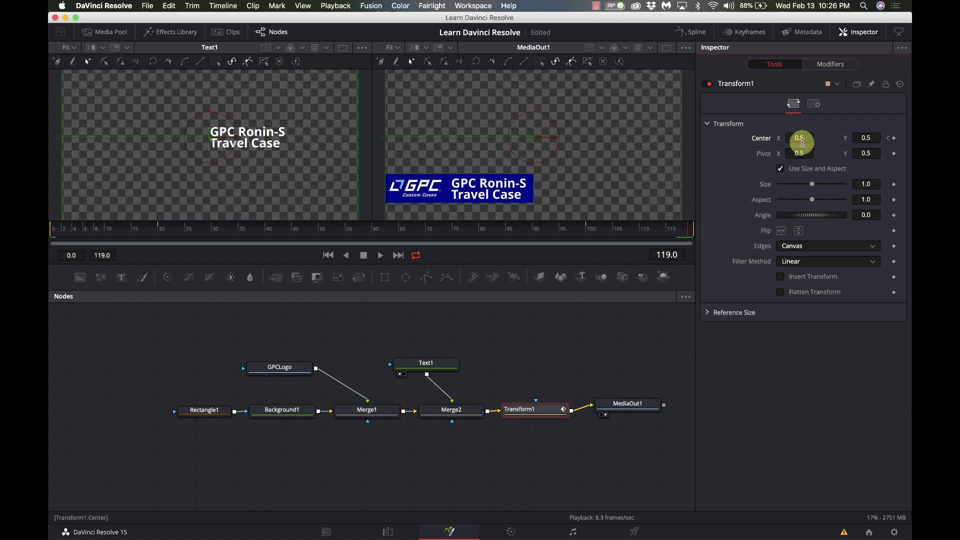
pyautogui.moveTo(801, 142); pyautogui.dragTo(697, 158)
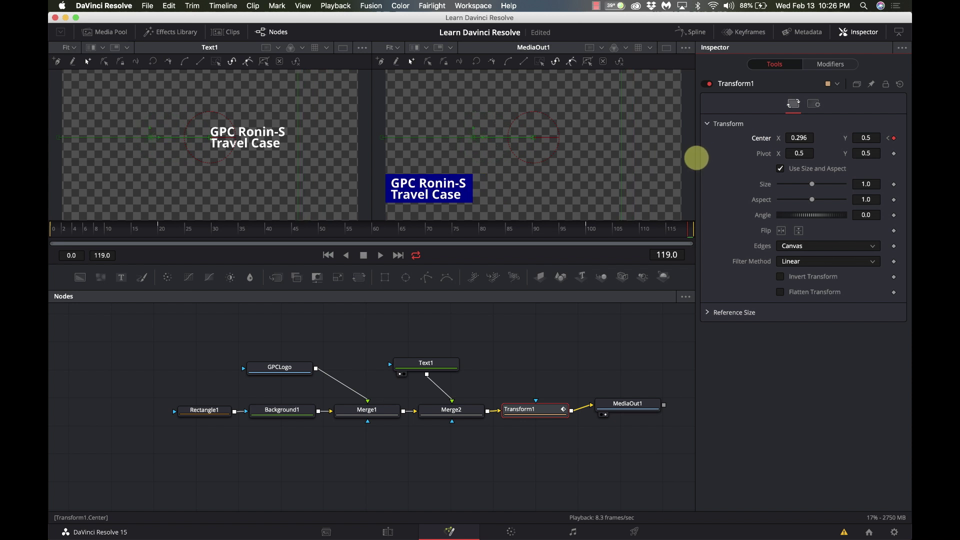
pyautogui.moveTo(696, 158); pyautogui.dragTo(544, 192)
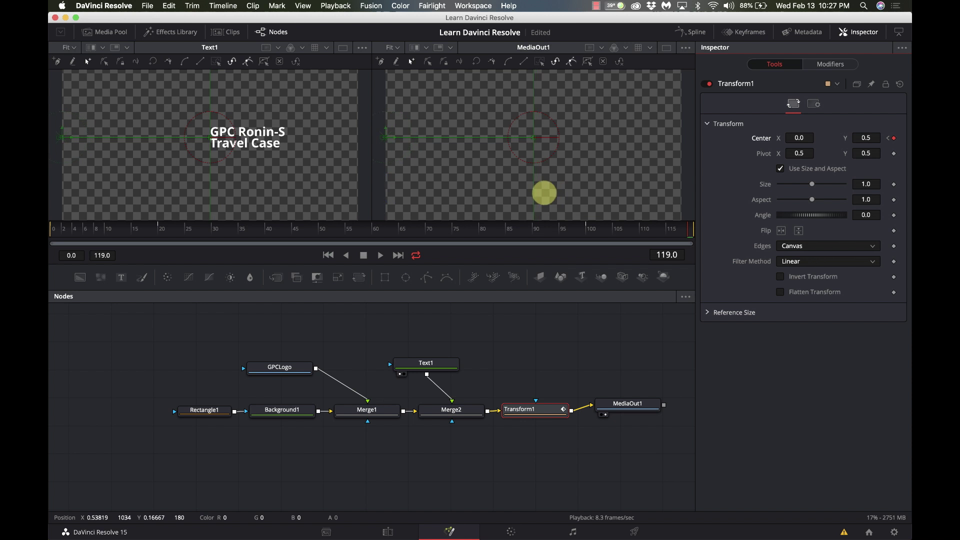
pyautogui.click(801, 140)
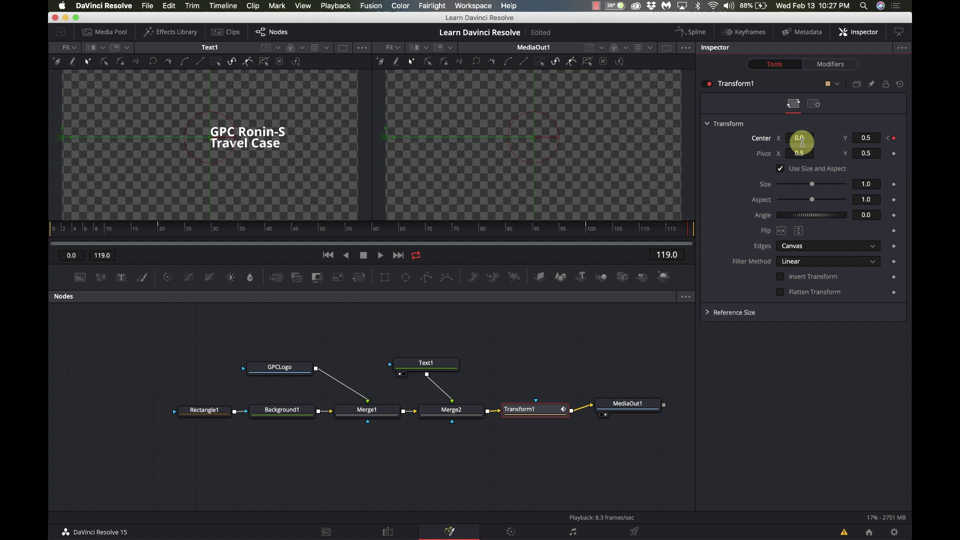
# Play the lower third's slide-in animation from frame 0 and stop it around frame 21
pyautogui.click(54, 233)
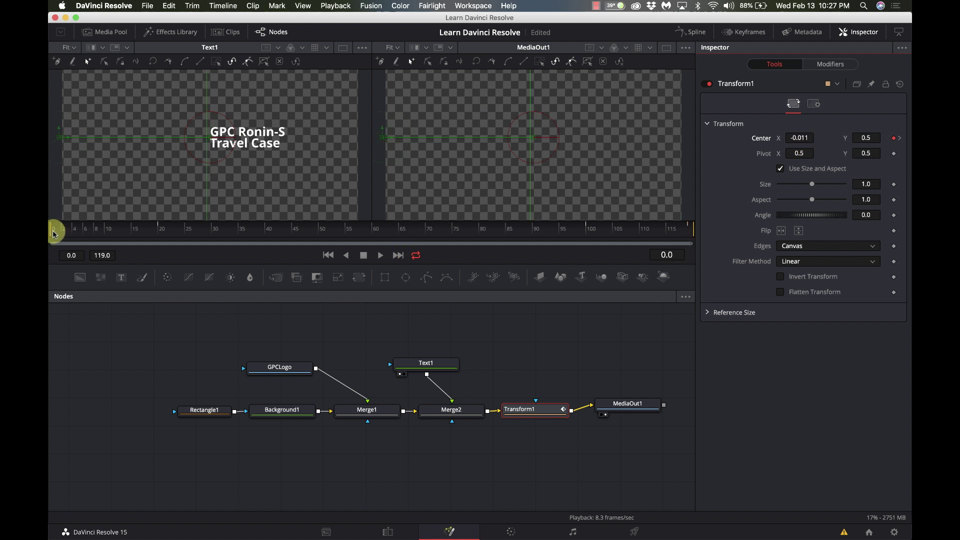
pyautogui.click(381, 256)
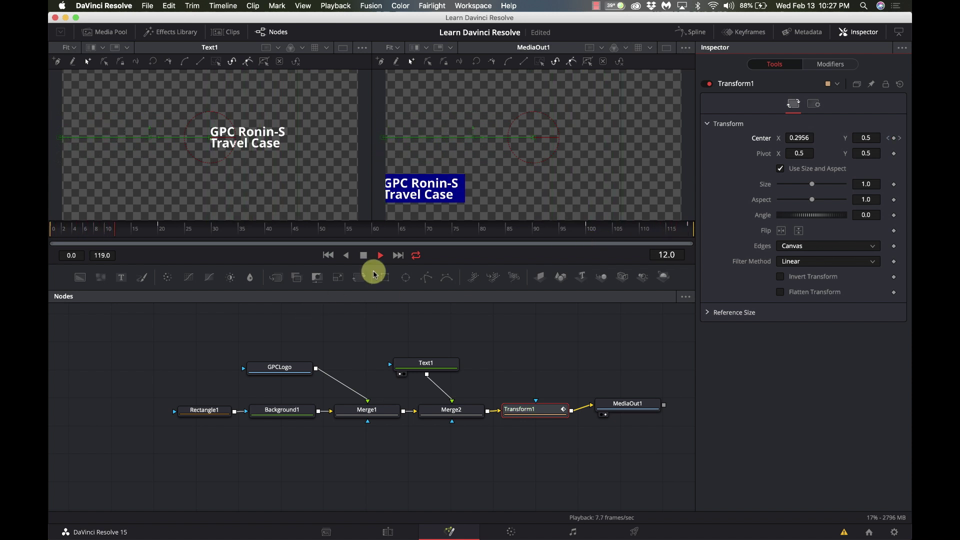
pyautogui.click(364, 256)
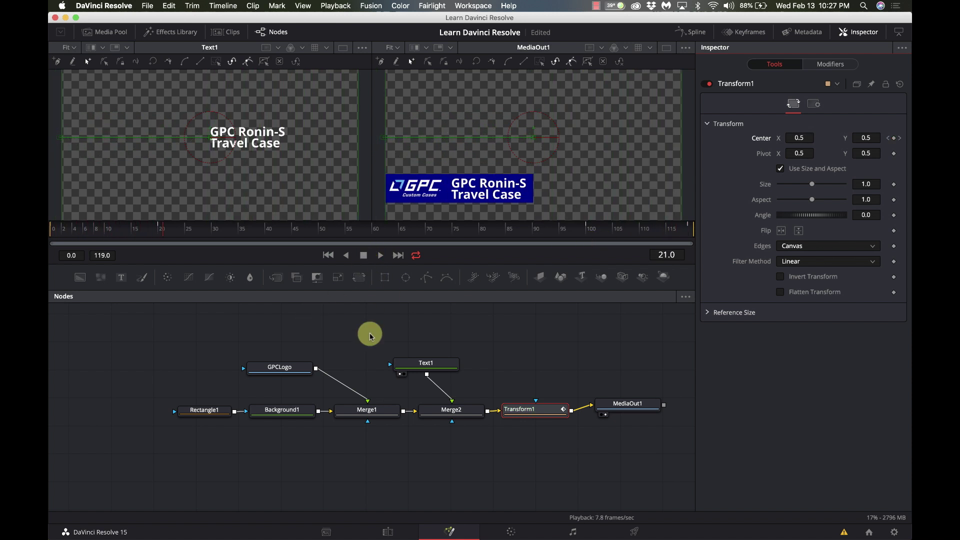
# Play the lower third over the clip from the timeline start on the Edit page, stop it and return to the start
pyautogui.click(387, 532)
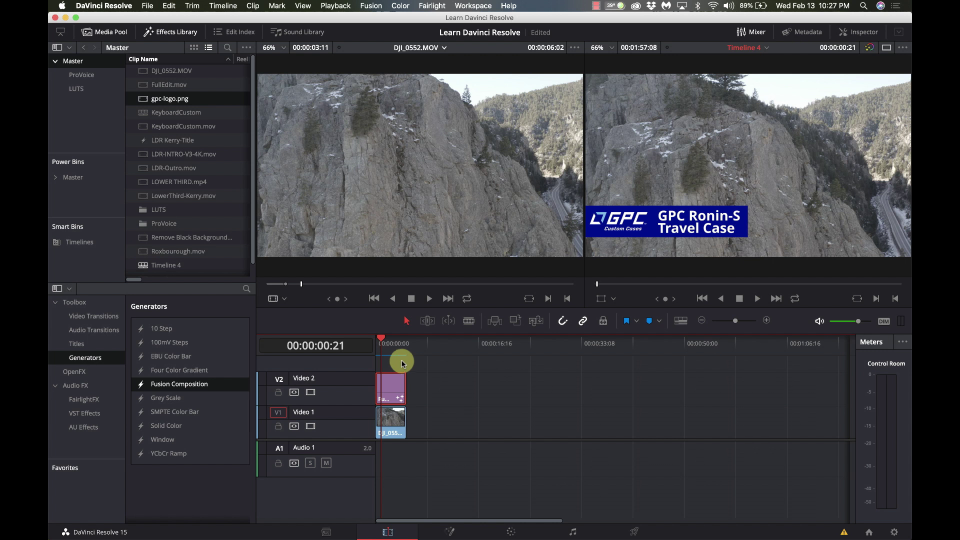
pyautogui.click(378, 340)
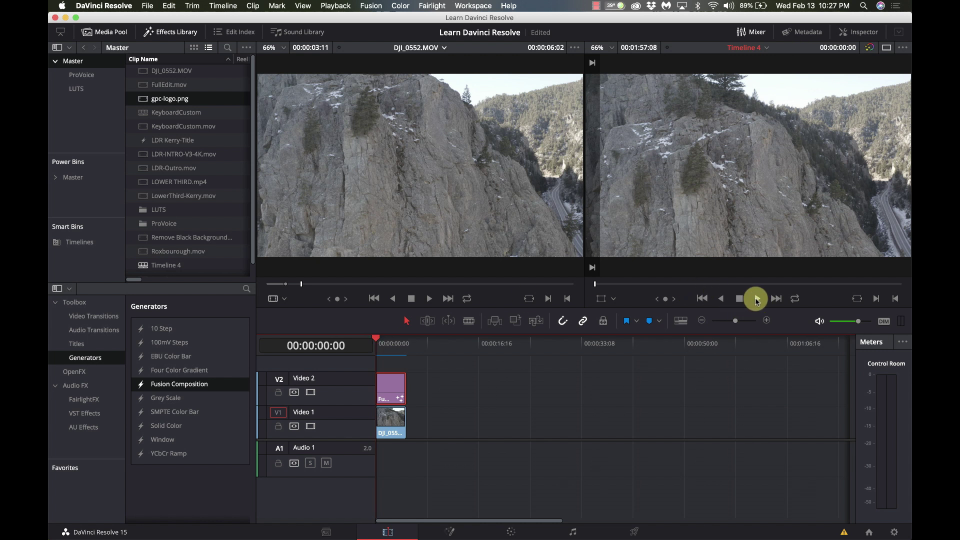
pyautogui.click(755, 298)
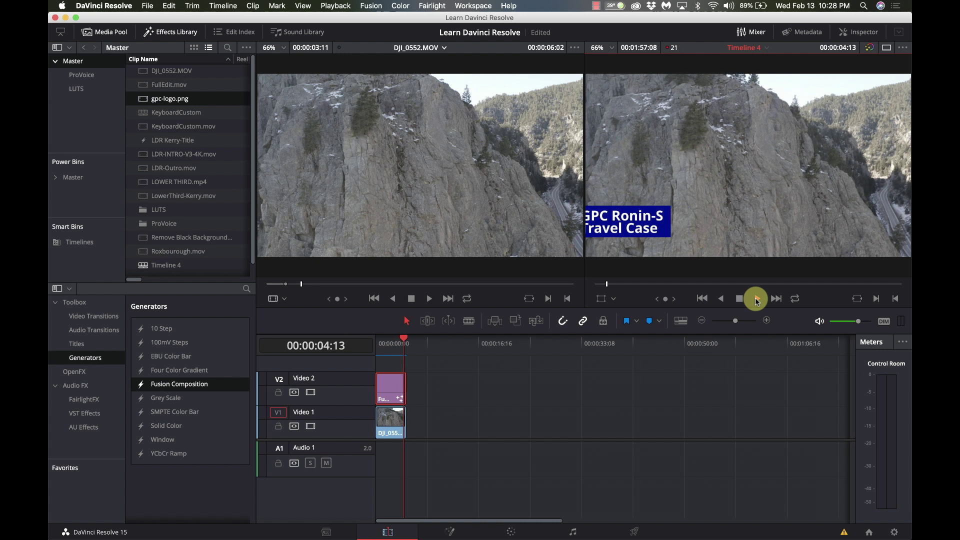
pyautogui.click(740, 300)
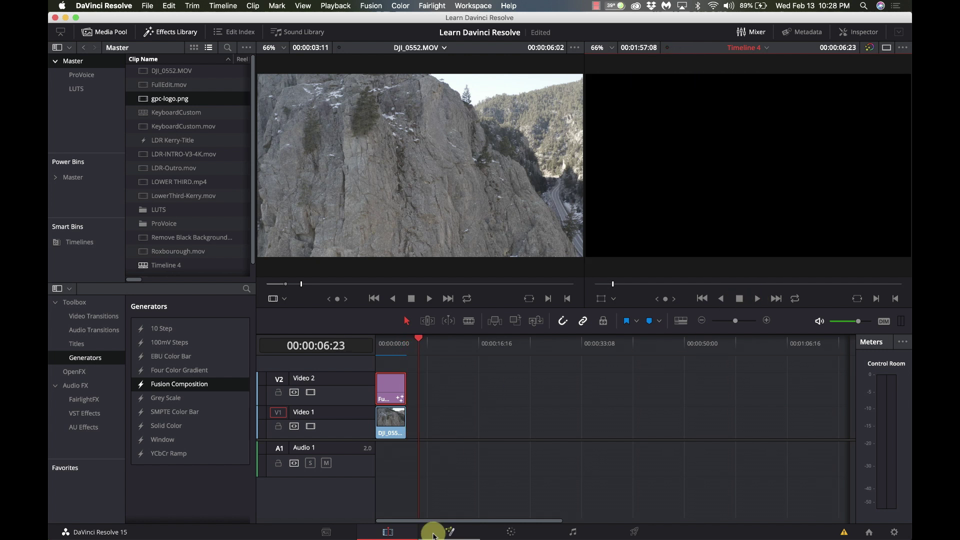
pyautogui.click(381, 345)
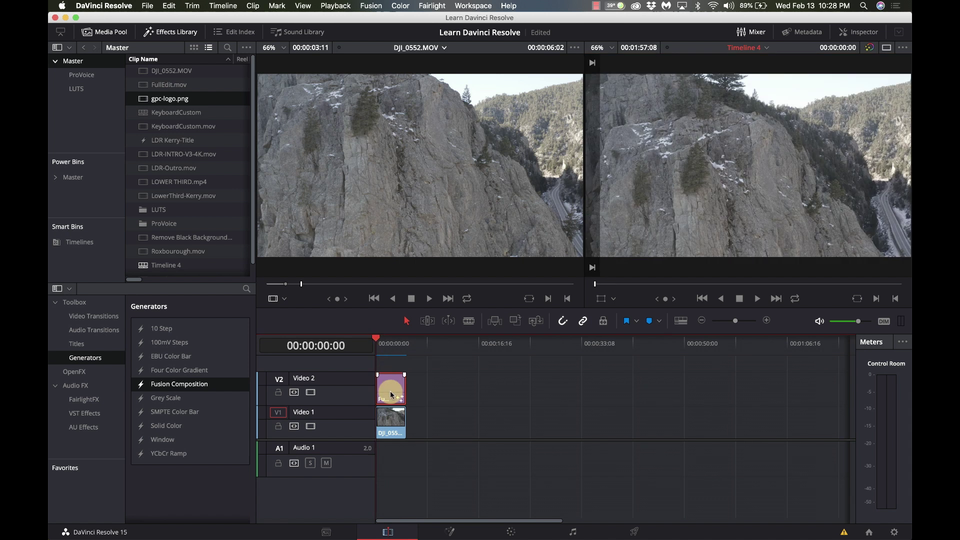
# Reopen the Fusion composition and show Rectangle1 in the first viewer and Background1 in the second viewer
pyautogui.click(452, 532)
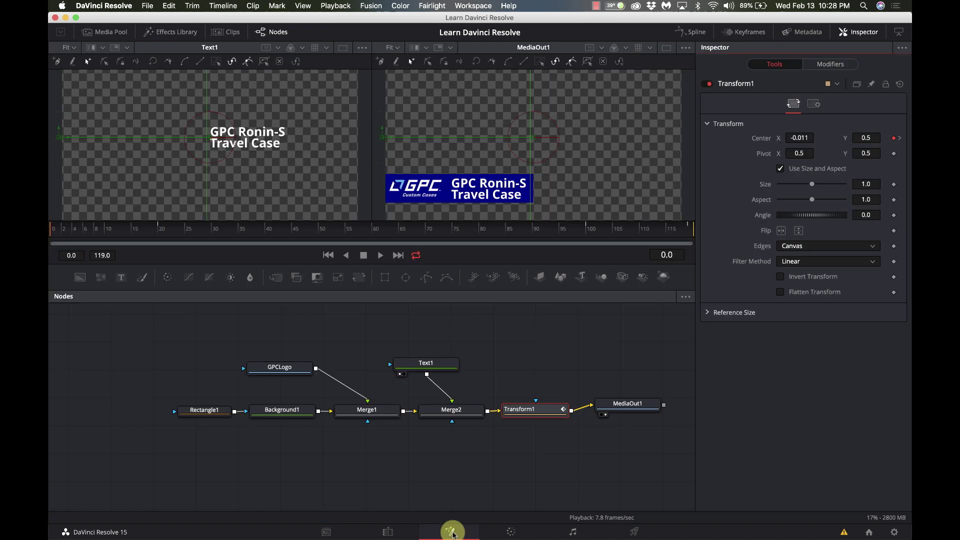
pyautogui.click(198, 418)
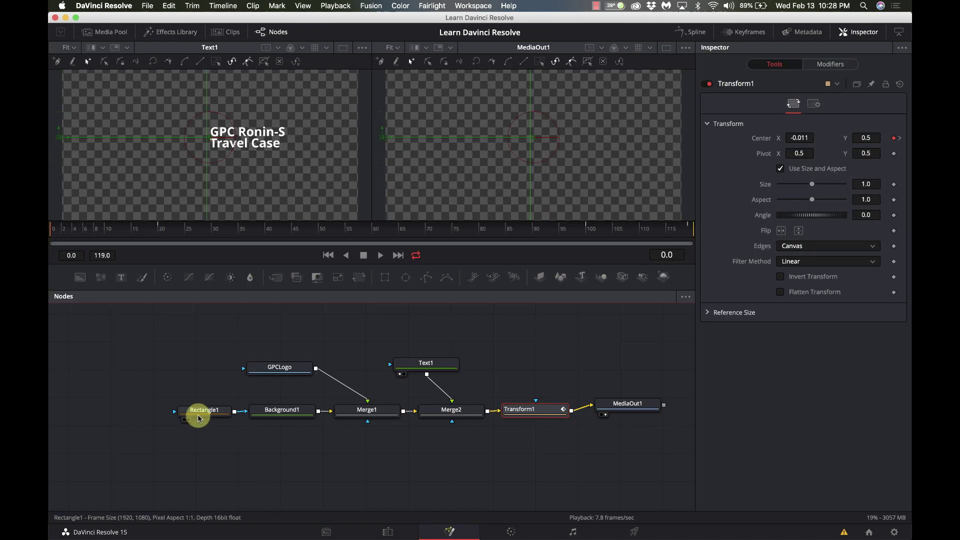
pyautogui.press('1')
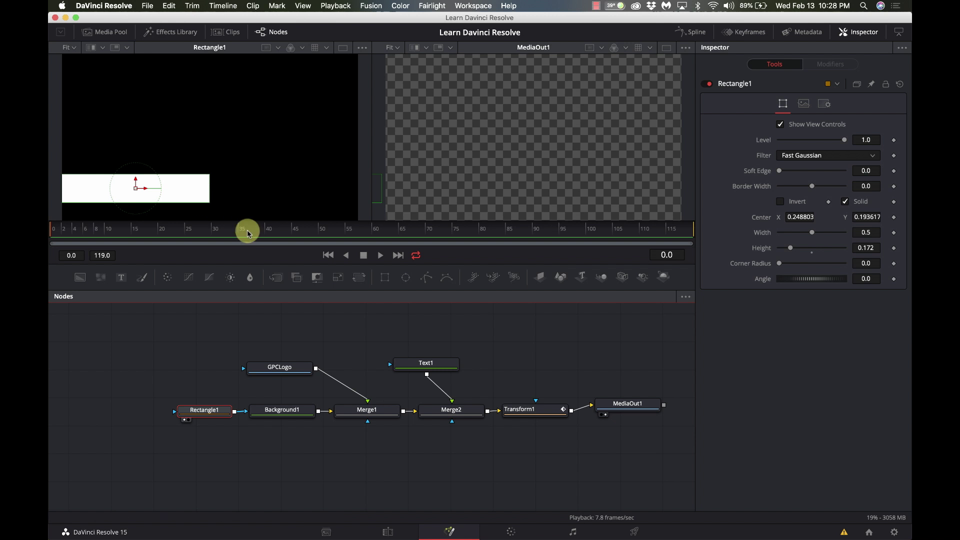
pyautogui.click(272, 410)
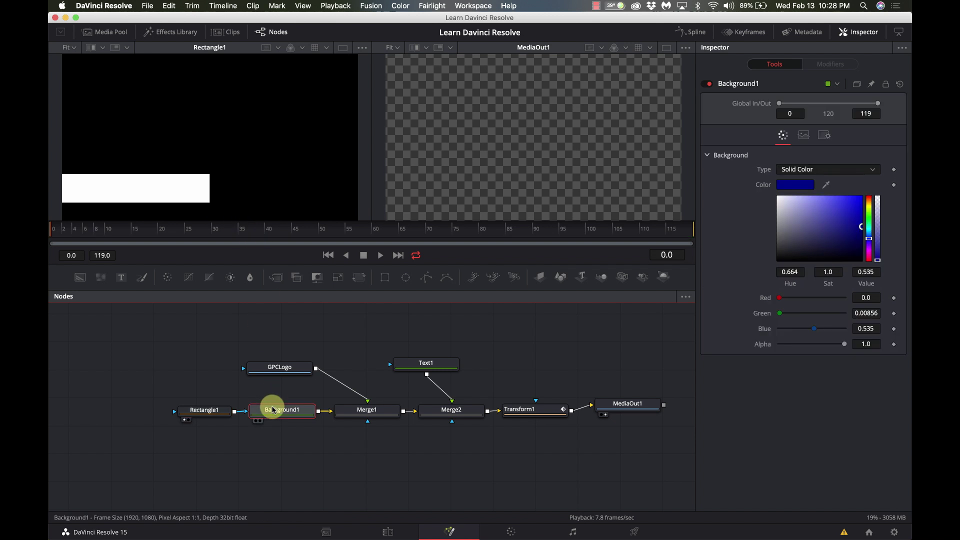
pyautogui.press('2')
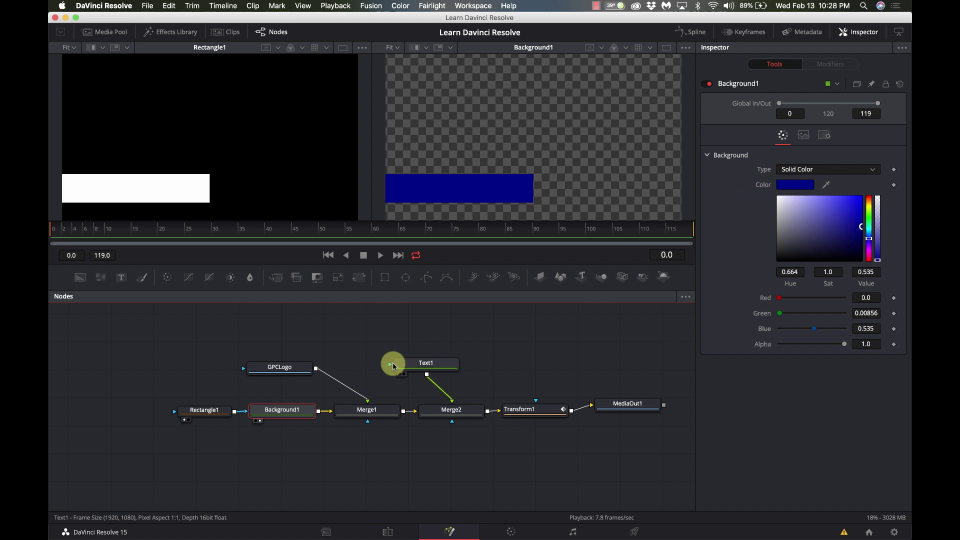
# Show Merge1 in the second viewer, inspect its GPCLogo connection and try swapping its foreground and background inputs
pyautogui.click(380, 416)
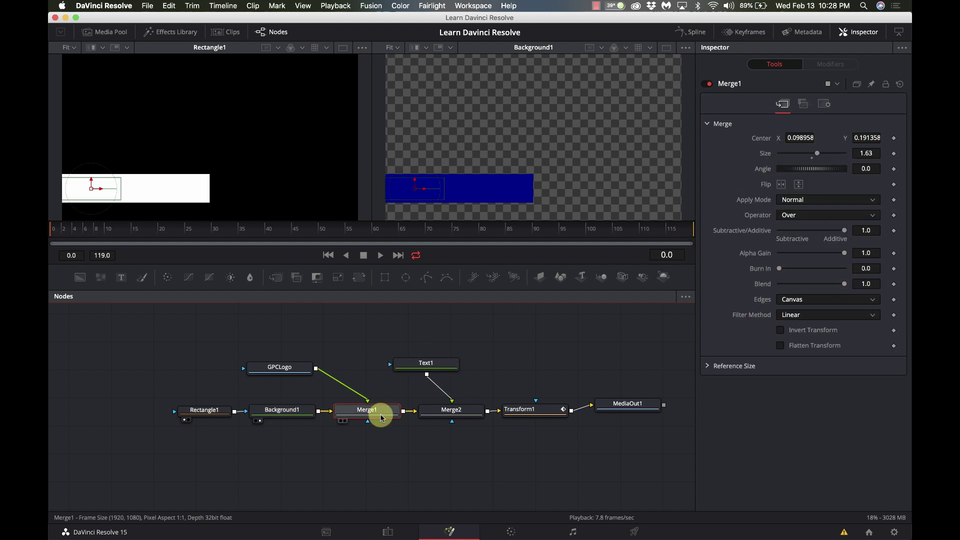
pyautogui.press('2')
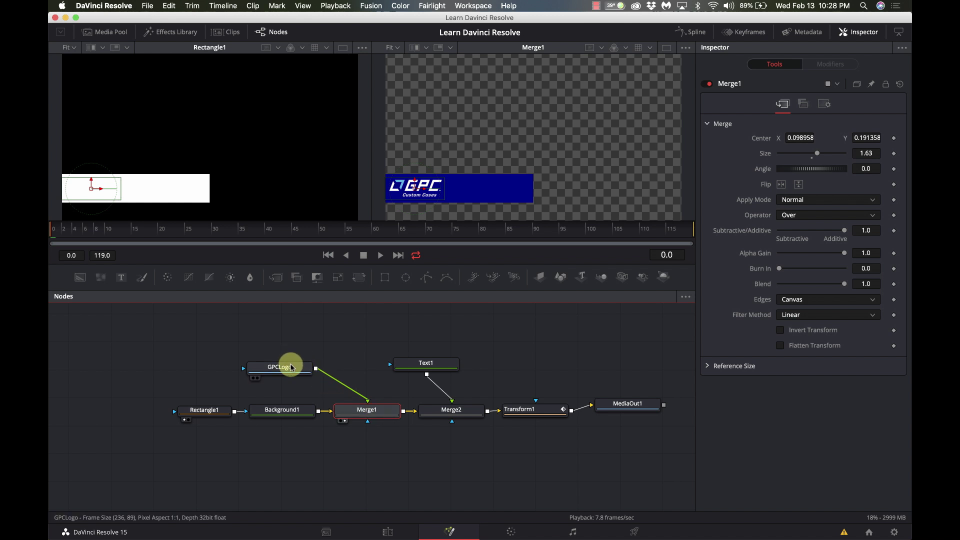
pyautogui.moveTo(291, 368)
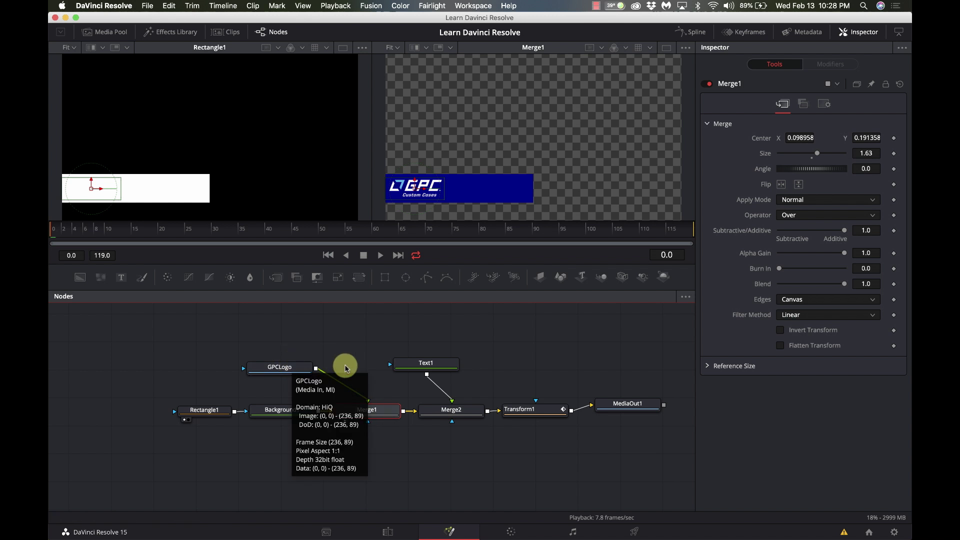
pyautogui.moveTo(385, 416)
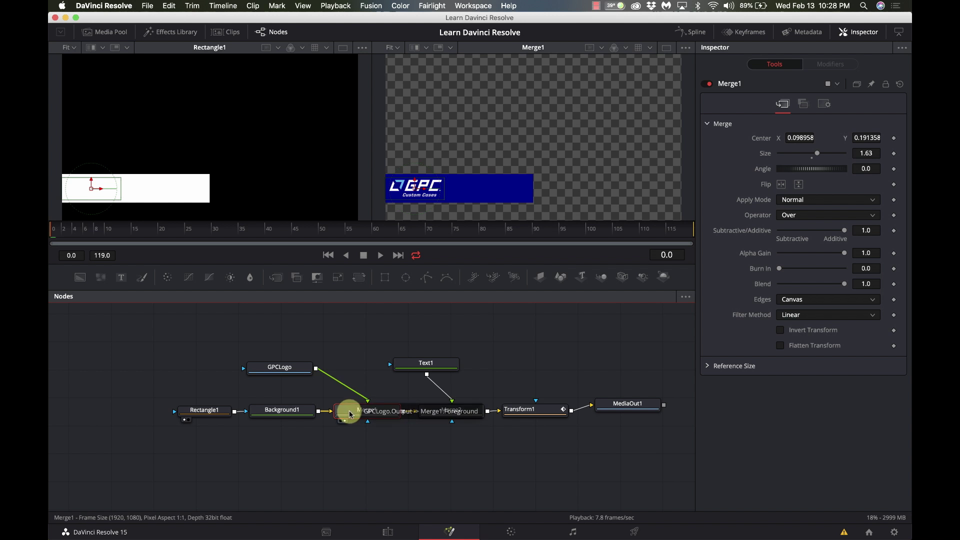
pyautogui.hotkey('ctrl', 't')
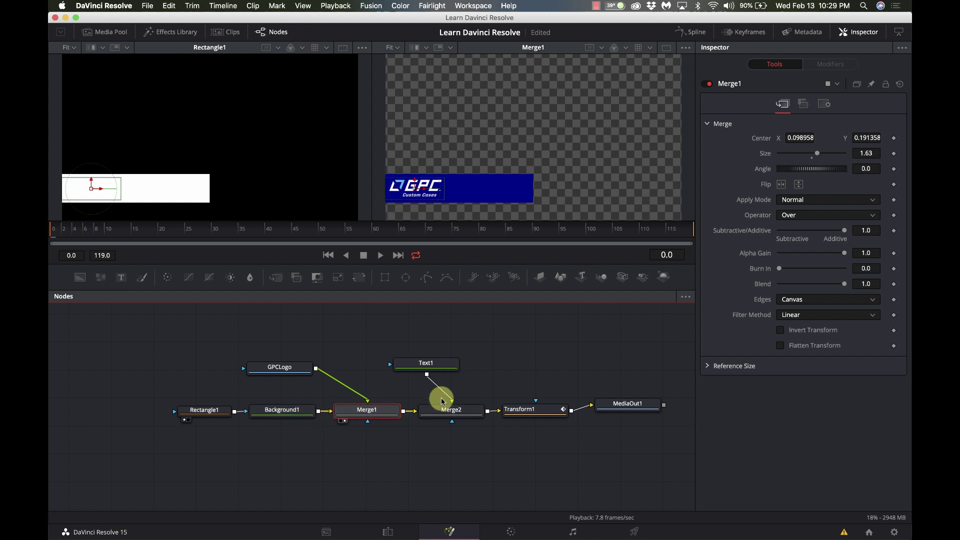
# Inspect the Merge2, Transform1 and MediaOut1 nodes in turn, ending with MediaOut1 in the second viewer
pyautogui.click(447, 416)
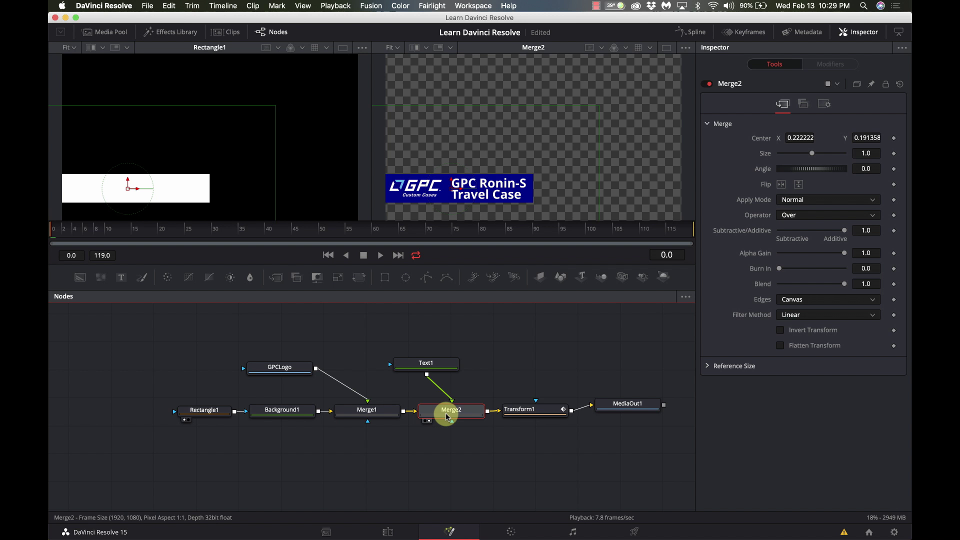
pyautogui.click(522, 416)
pyautogui.press('2')
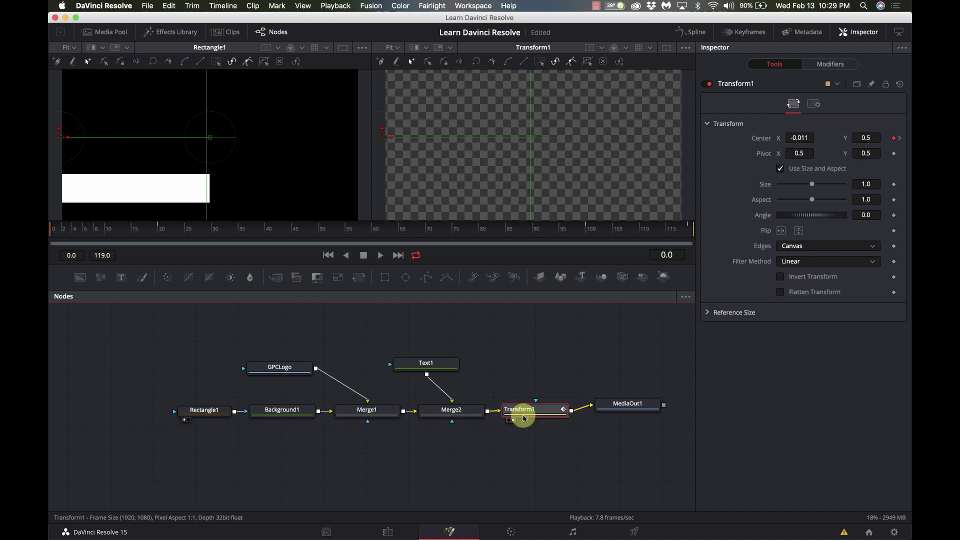
pyautogui.click(481, 410)
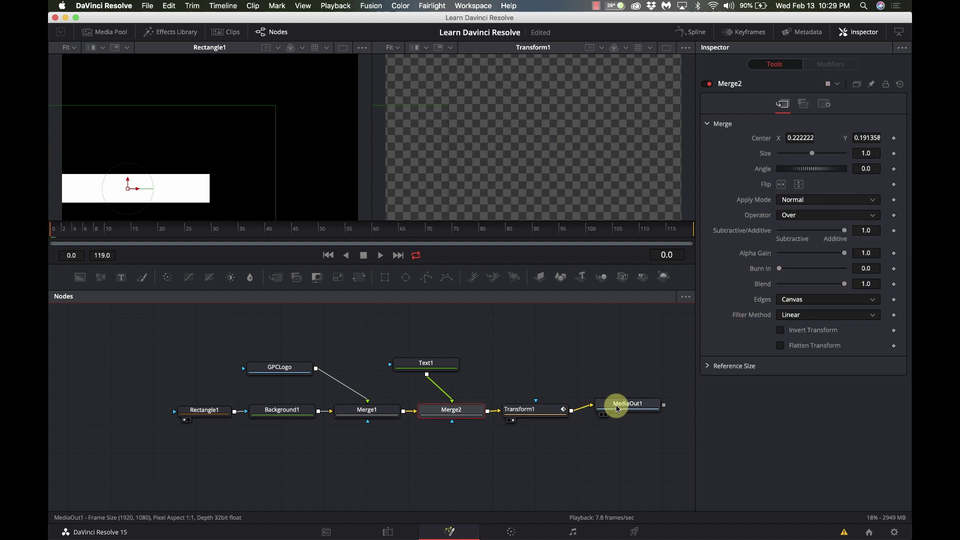
pyautogui.click(619, 408)
pyautogui.press('2')
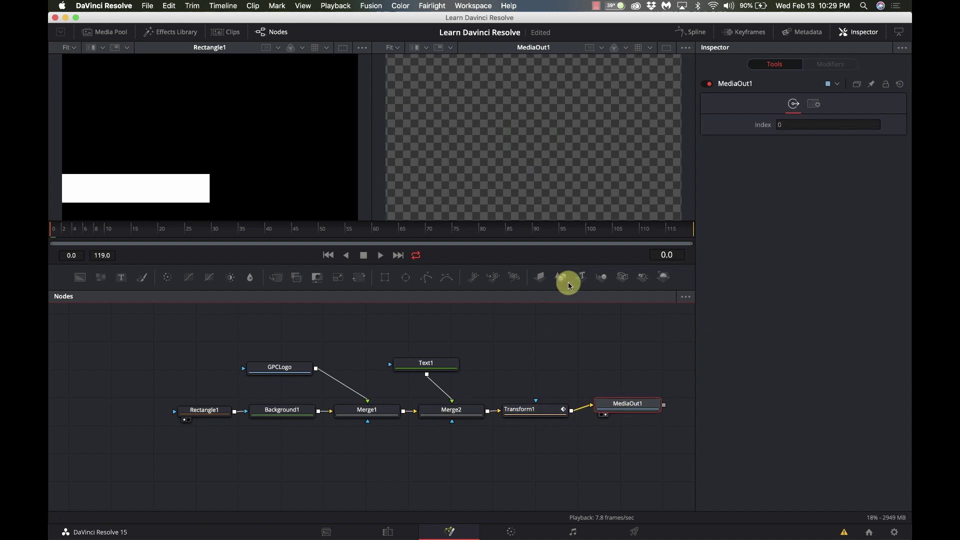
# At frame 81, set Transform1's Pivot X to 0.437 and Aspect to 0.845, undoing the last two trial adjustments
pyautogui.click(587, 232)
pyautogui.click(488, 228)
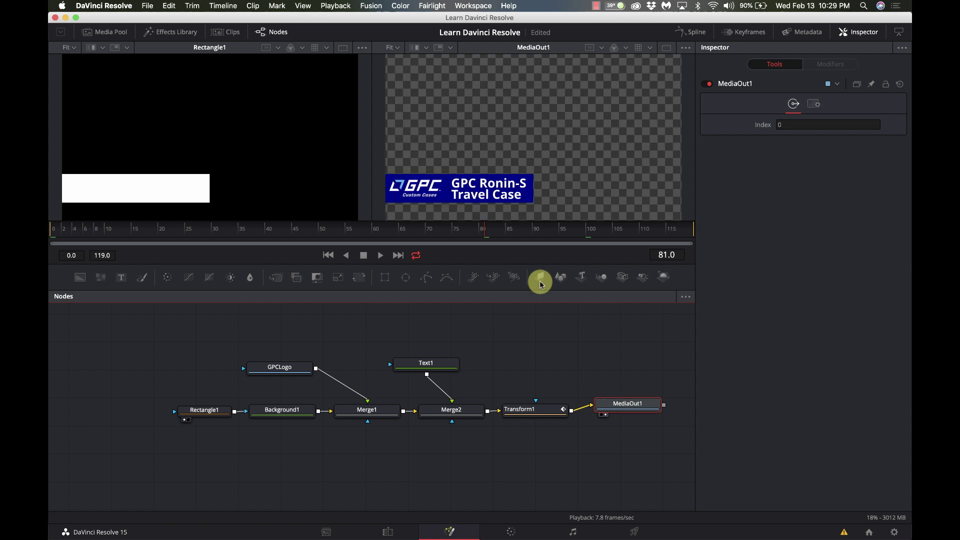
pyautogui.click(527, 409)
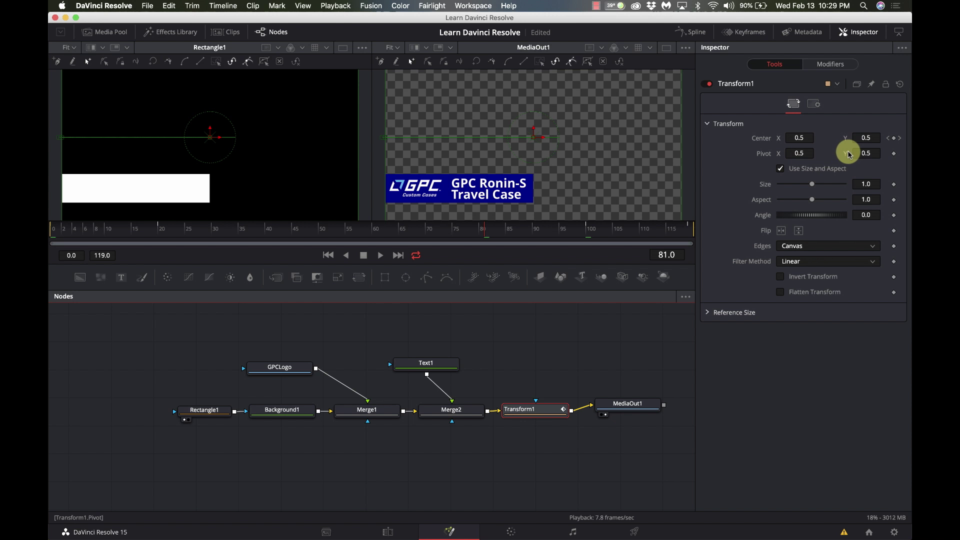
pyautogui.moveTo(813, 158)
pyautogui.mouseDown()
pyautogui.moveTo(761, 154)
pyautogui.moveTo(803, 154)
pyautogui.mouseUp()
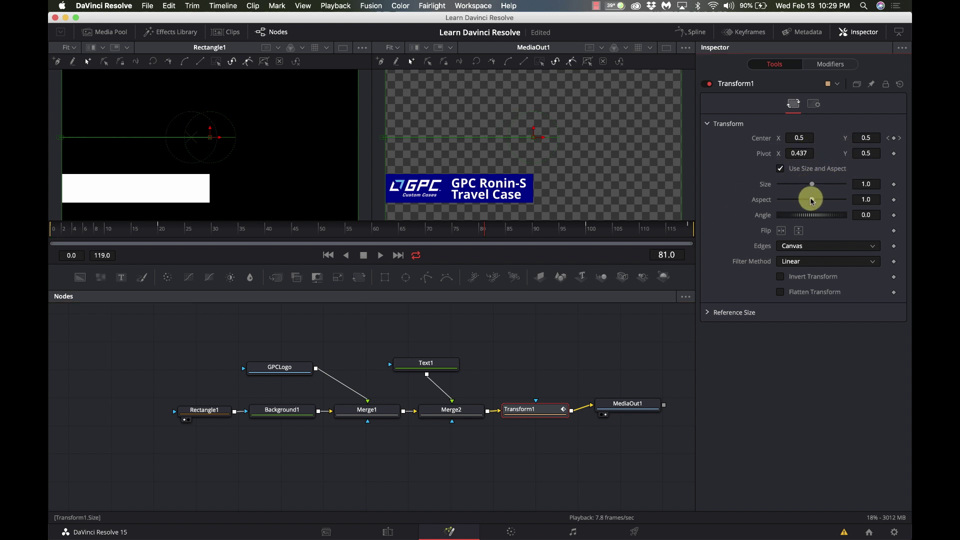
pyautogui.moveTo(812, 202); pyautogui.dragTo(836, 215)
pyautogui.moveTo(867, 153)
pyautogui.mouseDown()
pyautogui.moveTo(831, 156)
pyautogui.moveTo(619, 236)
pyautogui.moveTo(734, 204)
pyautogui.moveTo(504, 179)
pyautogui.moveTo(714, 133)
pyautogui.moveTo(789, 86)
pyautogui.moveTo(480, 37)
pyautogui.moveTo(871, 151)
pyautogui.mouseUp()
pyautogui.hotkey('ctrl', 'z')
pyautogui.hotkey('ctrl', 'z')
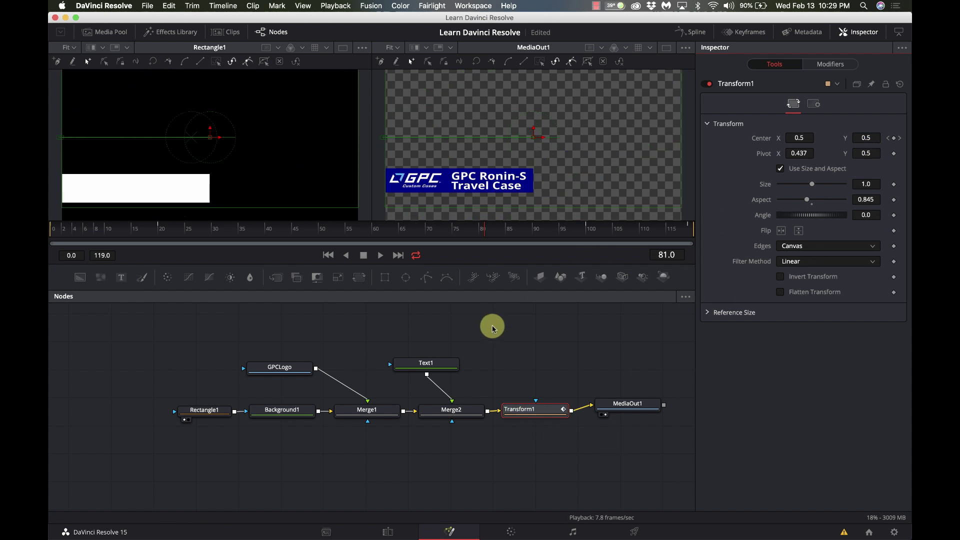
# Scrub through the lower third's animation to frame 110 and return to the Edit page
pyautogui.click(195, 233)
pyautogui.moveTo(220, 235); pyautogui.dragTo(639, 229)
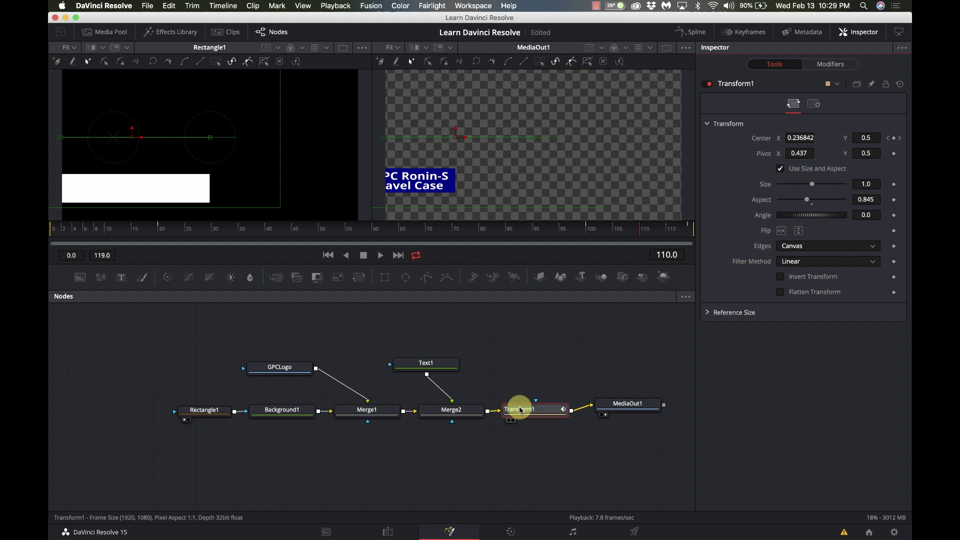
pyautogui.moveTo(519, 410)
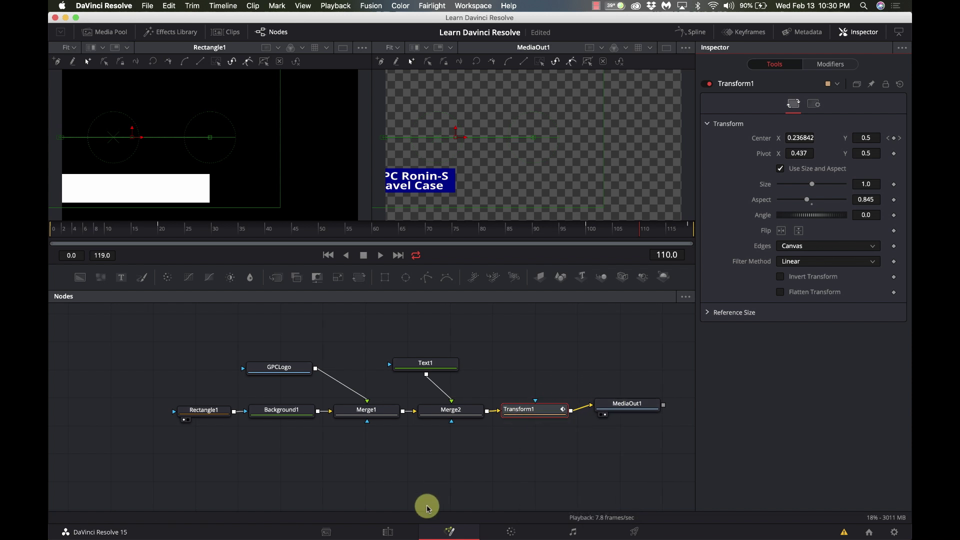
pyautogui.click(393, 534)
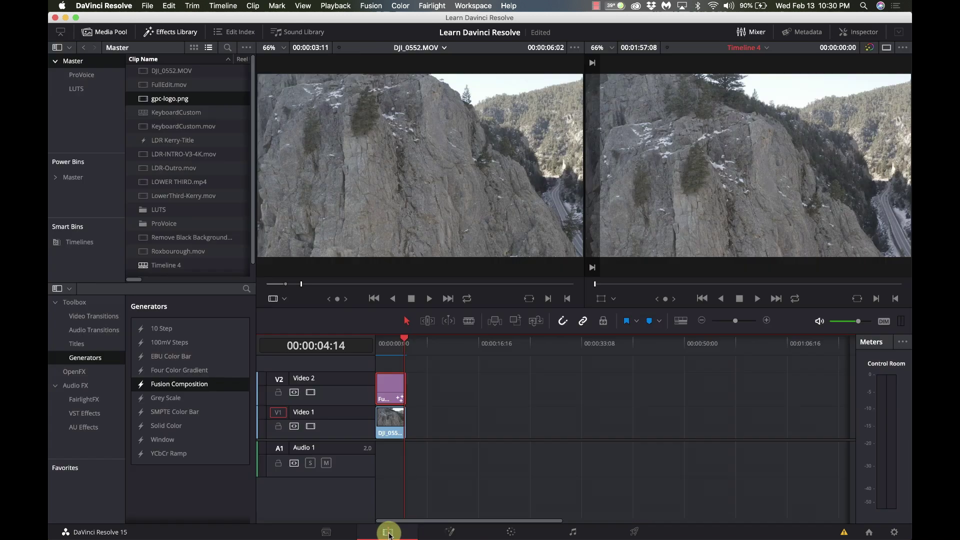